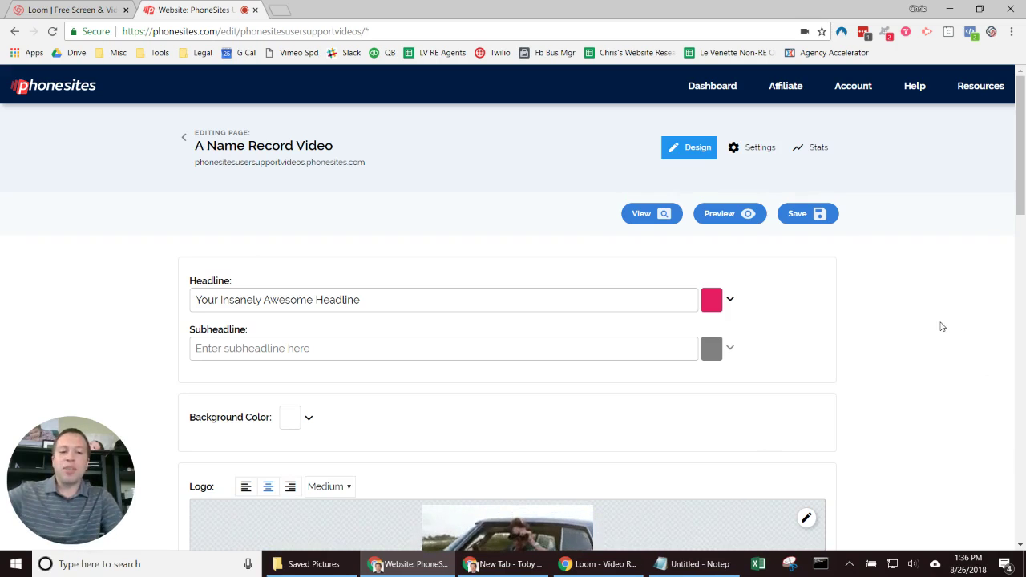
- Scroll down to the Content image and open its image library
scroll(942, 326, "down", 2)
scroll(941, 326, "down", 2)
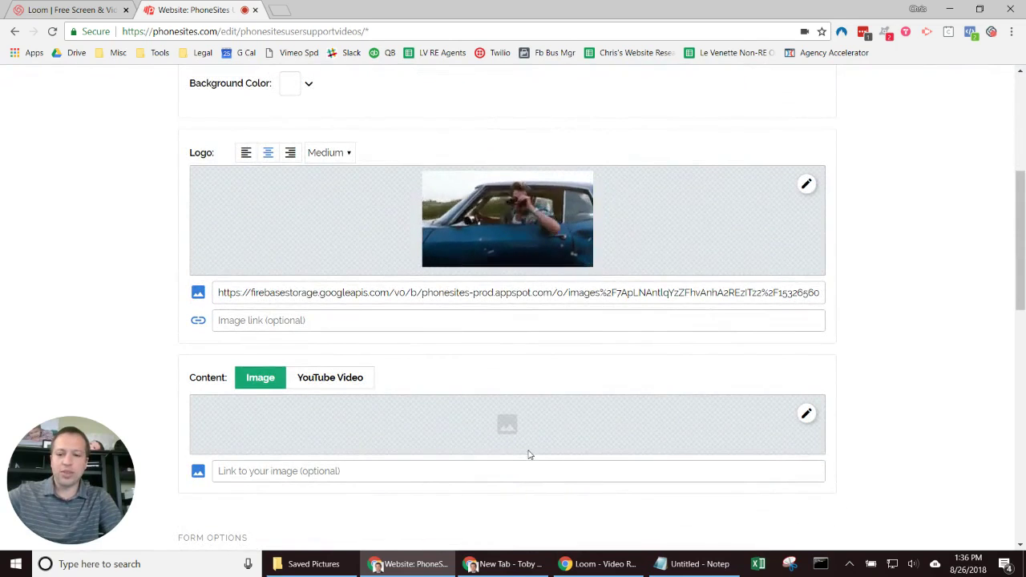
left_click(806, 413)
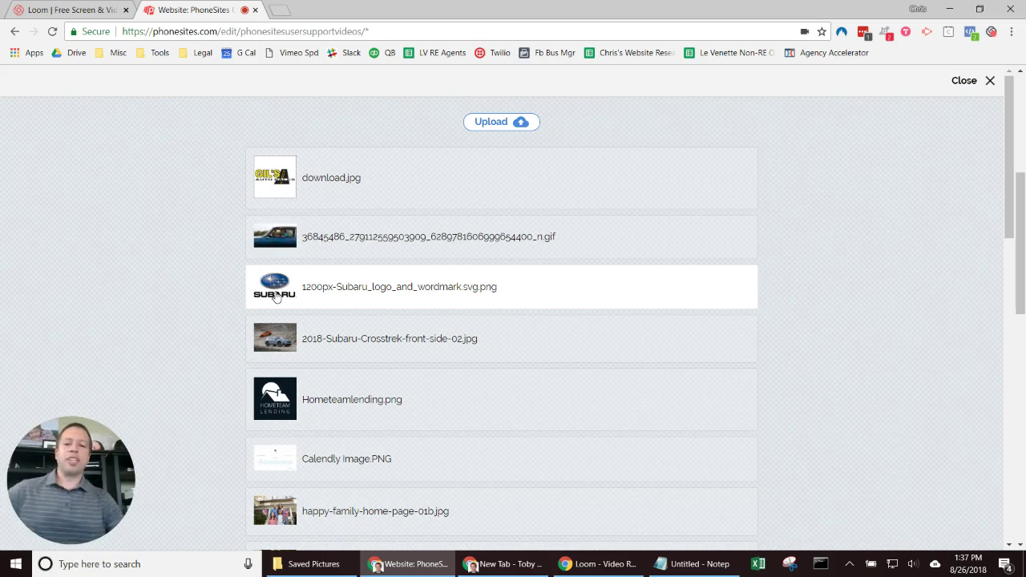
- Upload the Lead Magnet Funnel image file to the library
left_click(501, 122)
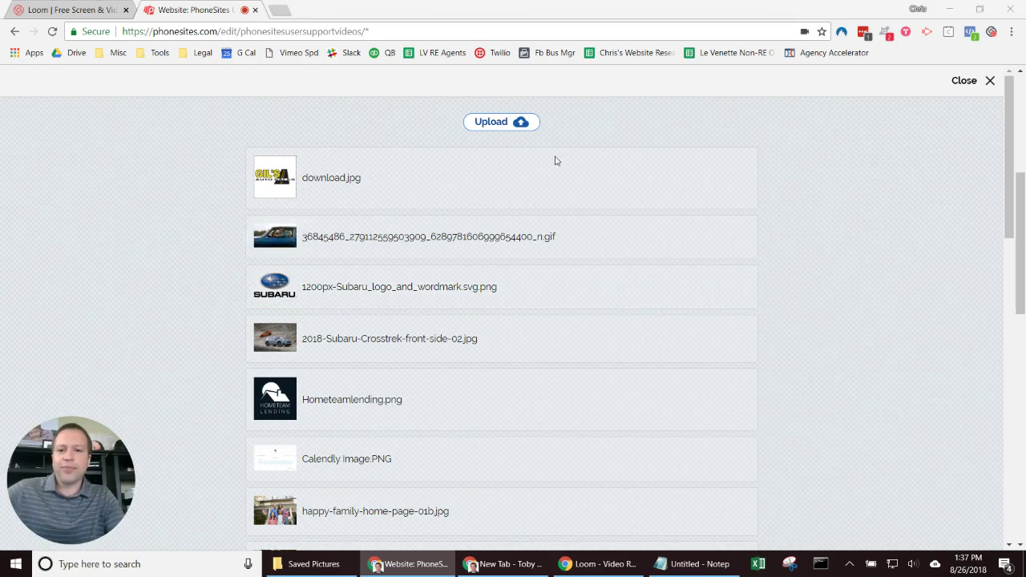
left_click(243, 125)
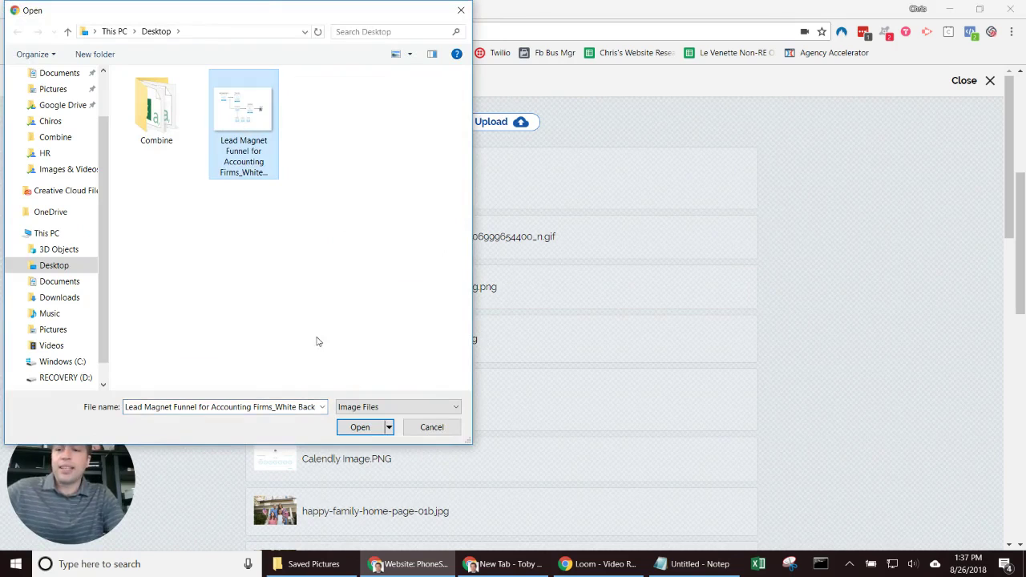
left_click(352, 427)
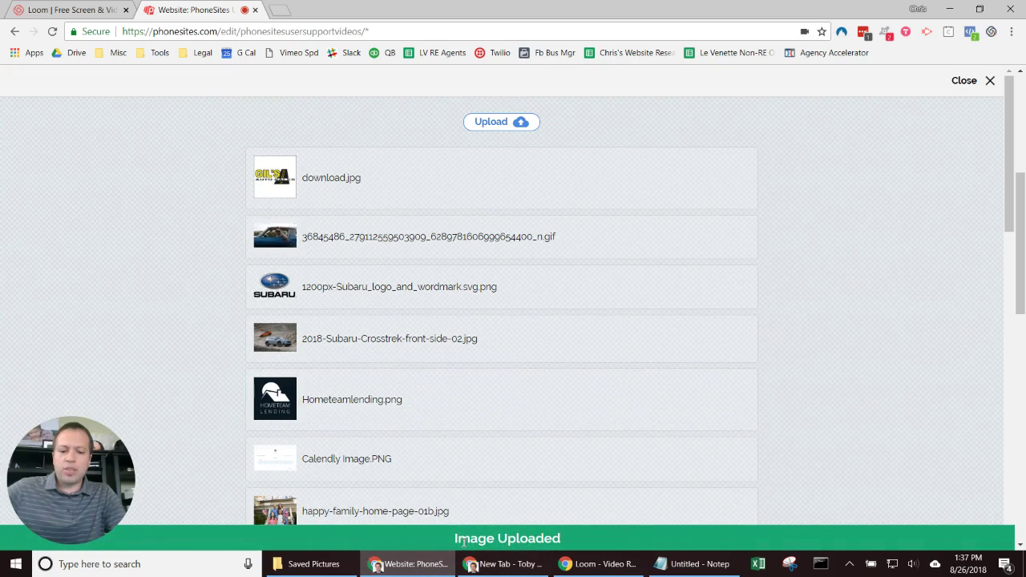
left_click_drag(1011, 129, 1011, 449)
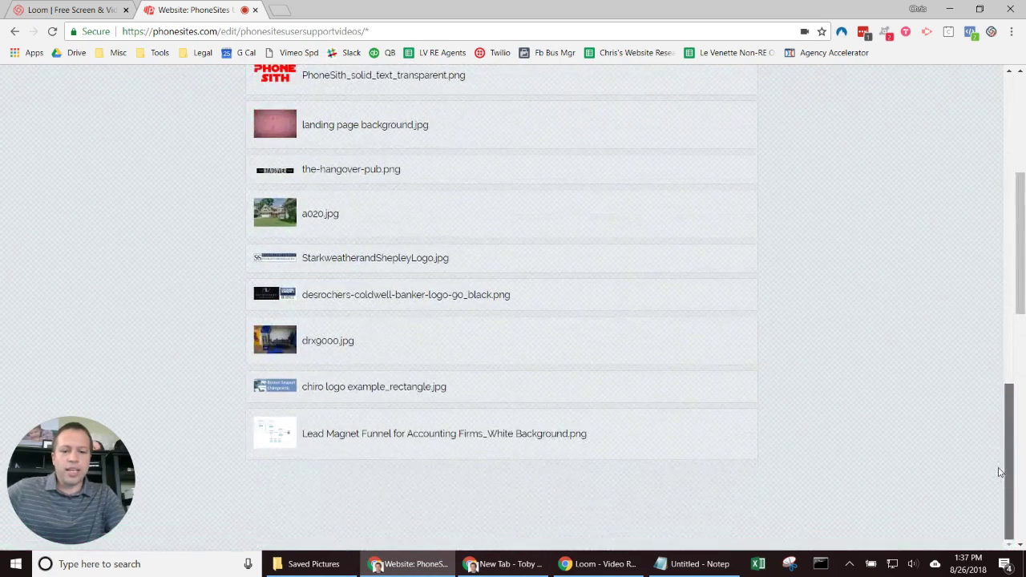
- Use the uploaded funnel image as the A Name Record Video page's content image and save
left_click(431, 451)
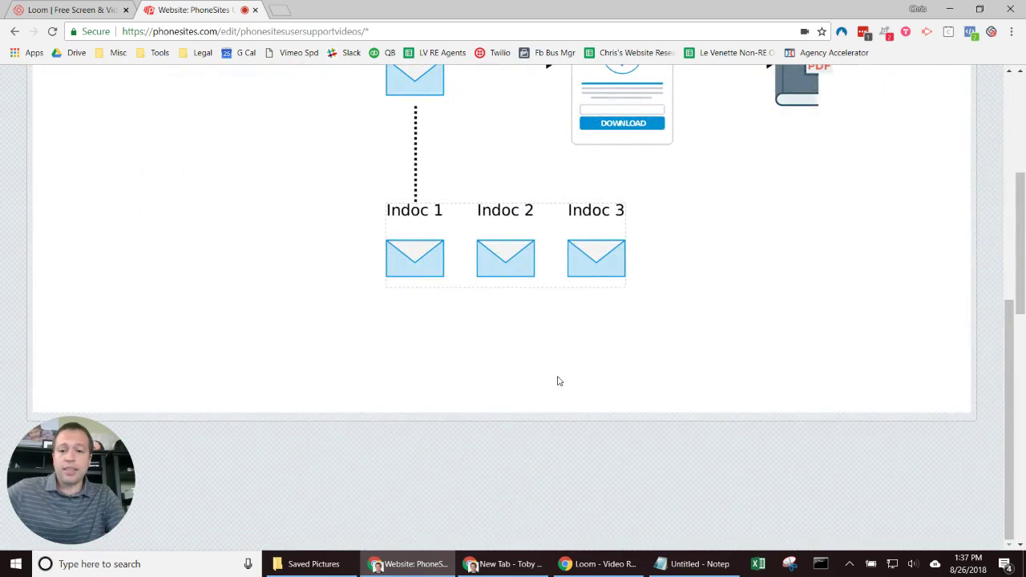
scroll(559, 381, "up", 5)
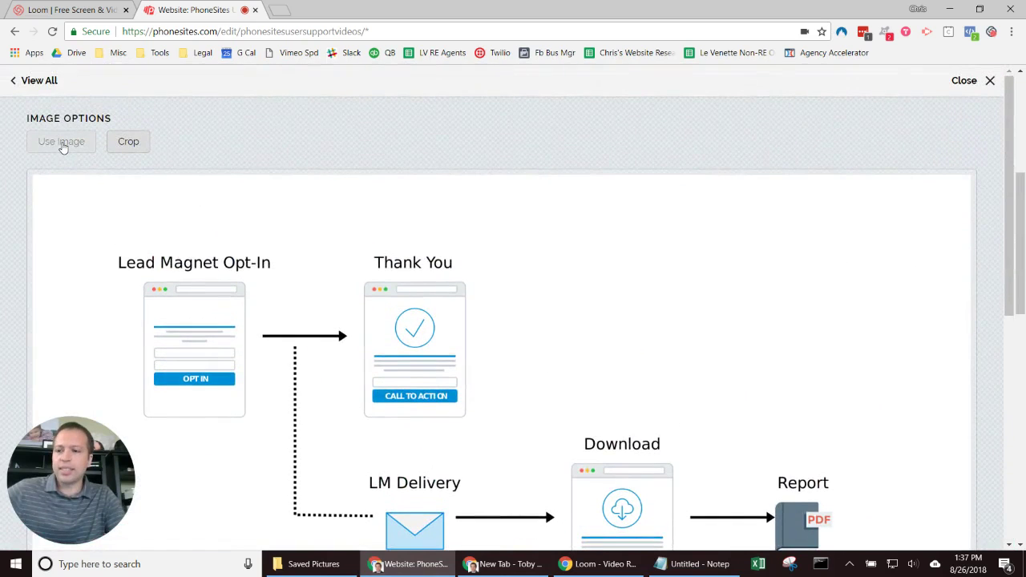
left_click(62, 147)
scroll(976, 274, "down", 2)
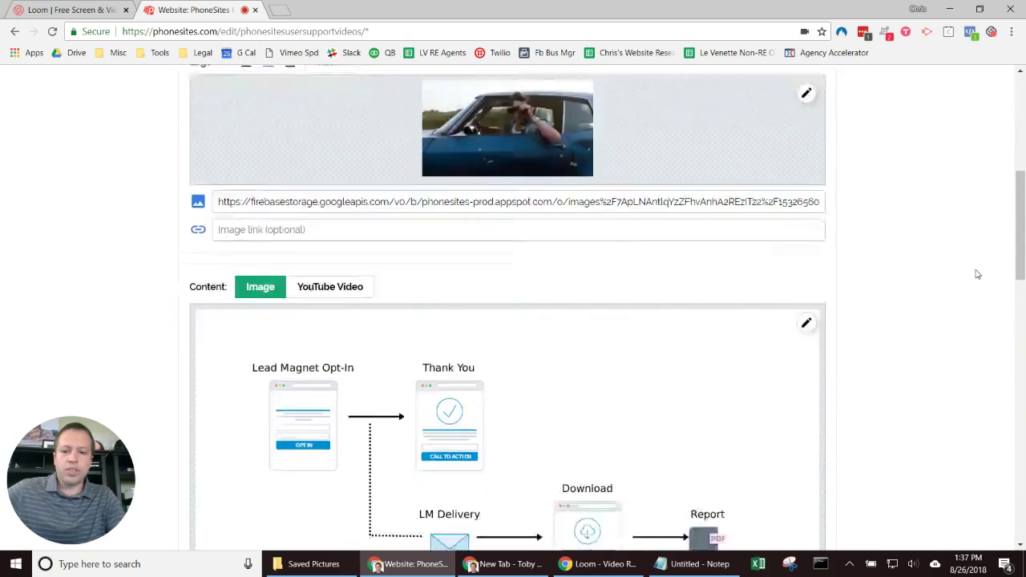
scroll(976, 274, "down", 2)
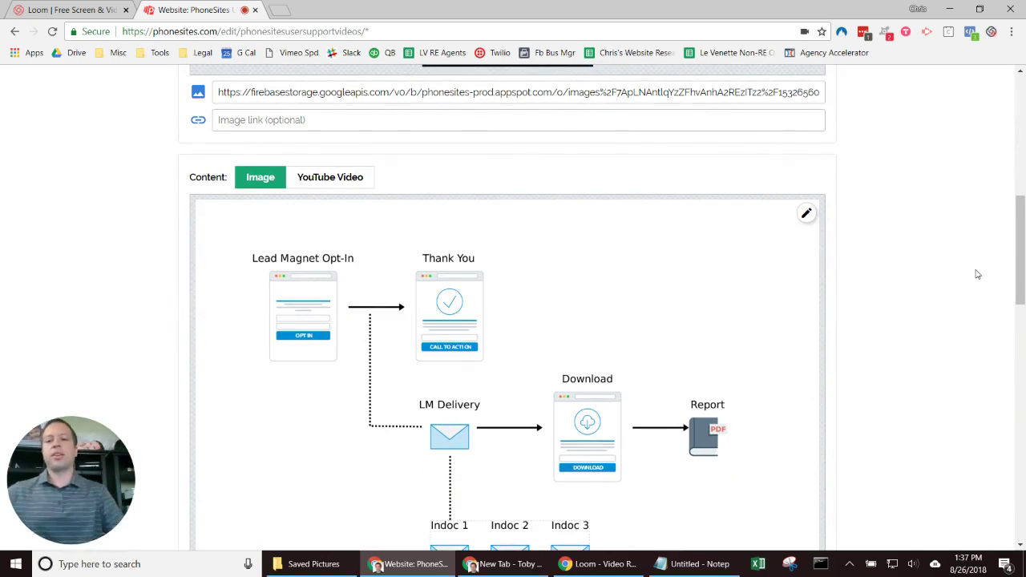
scroll(613, 310, "down", 2)
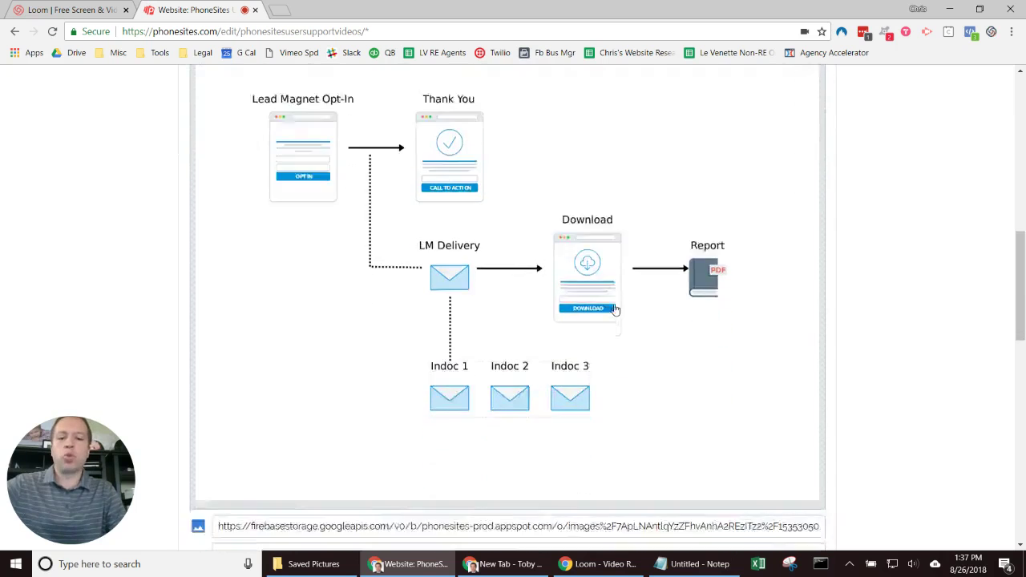
scroll(873, 312, "up", 5)
scroll(872, 311, "up", 4)
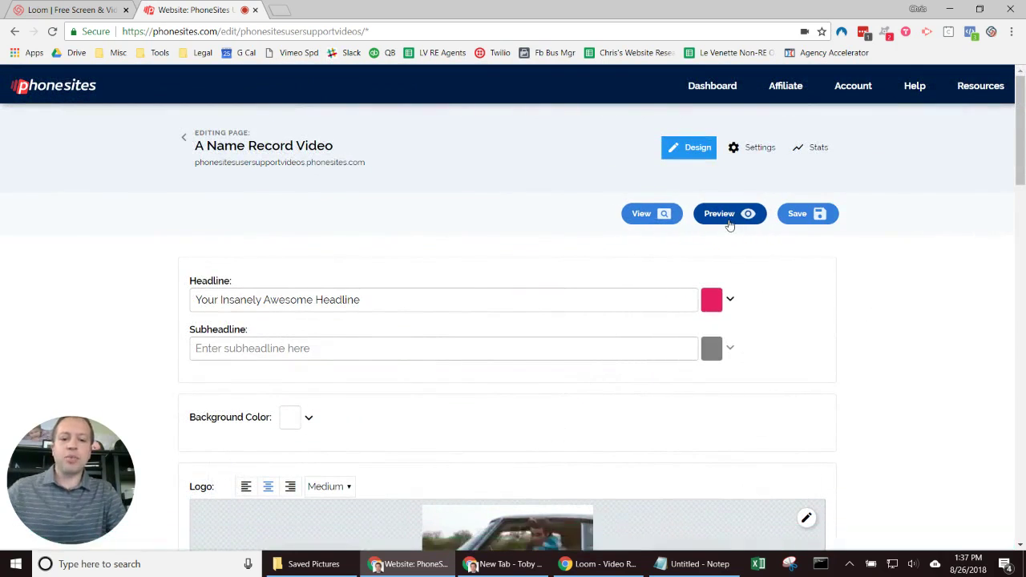
- Preview the page and check that the funnel diagram appears below the headline
left_click(754, 224)
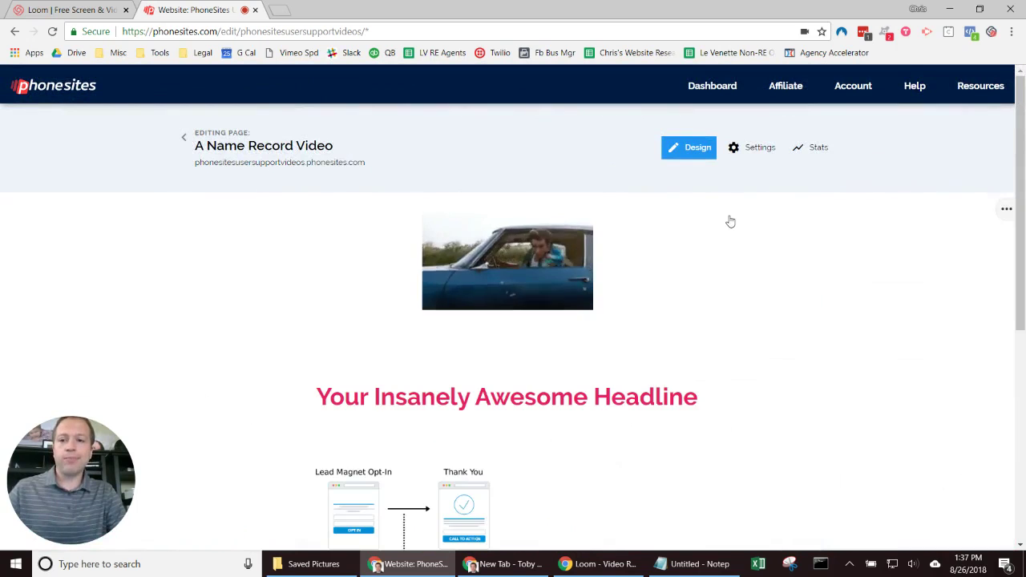
scroll(417, 333, "down", 3)
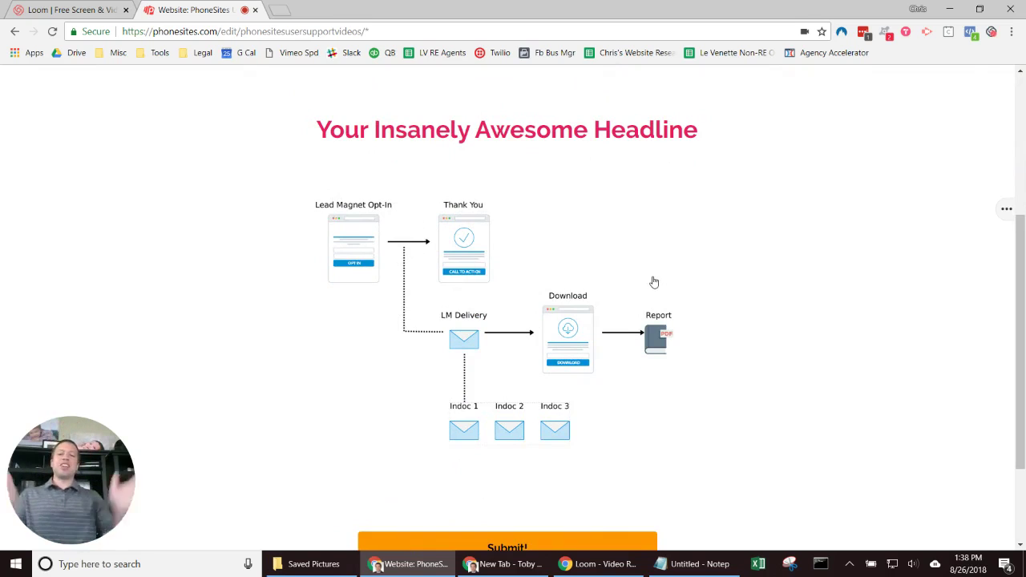
scroll(654, 282, "up", 3)
scroll(654, 282, "up", 1)
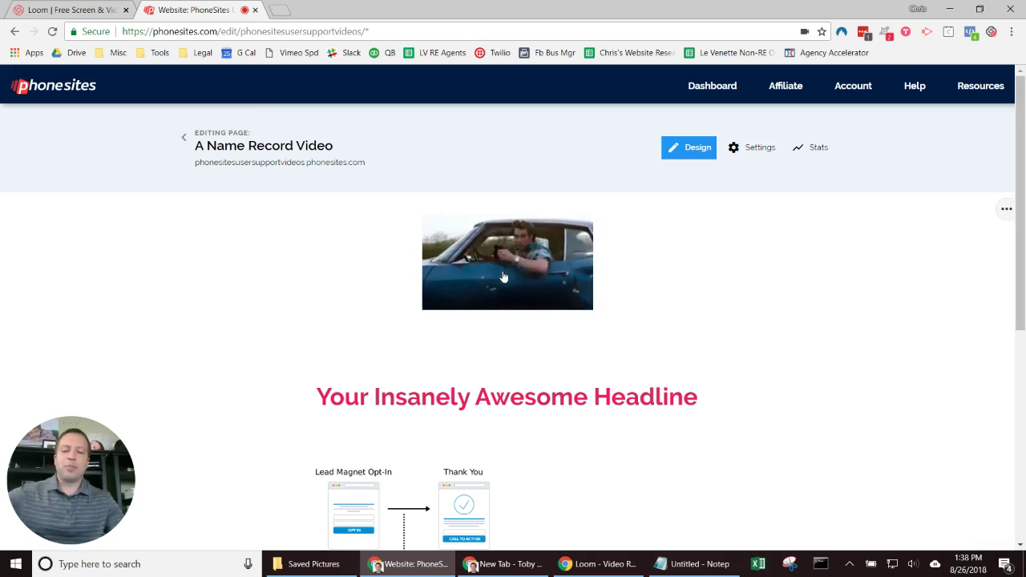
scroll(472, 305, "down", 3)
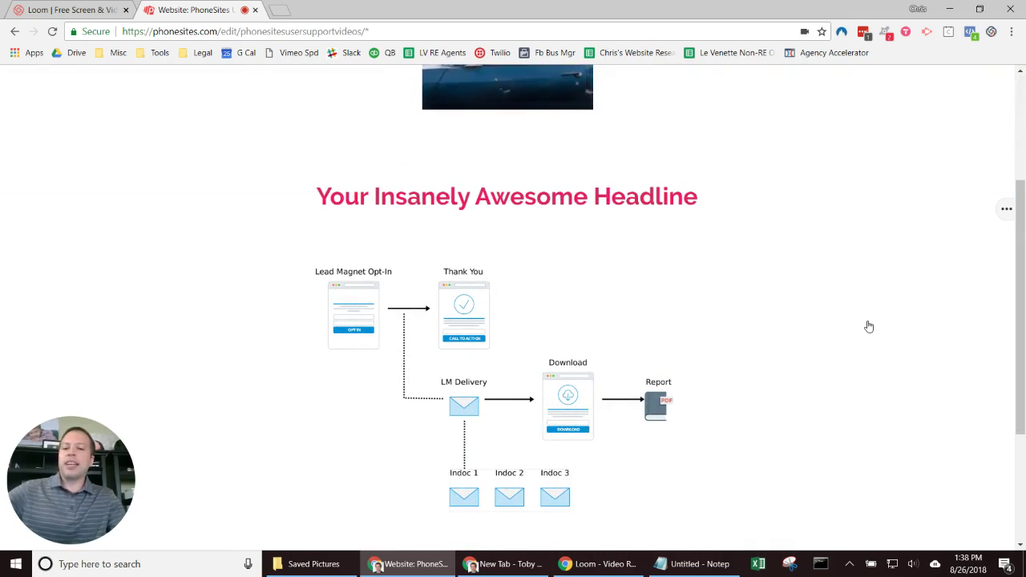
scroll(868, 326, "up", 1)
scroll(868, 326, "up", 2)
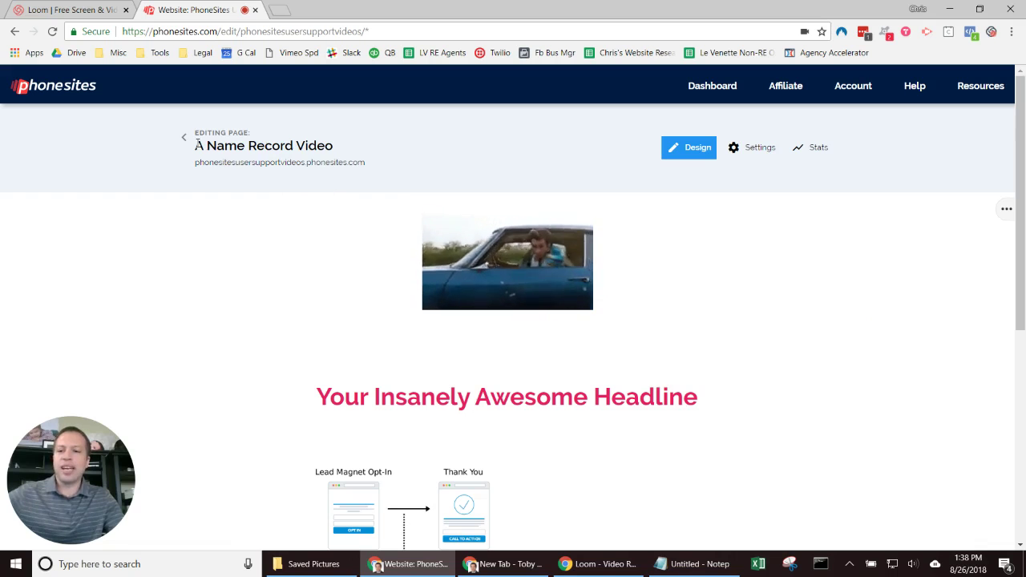
- Create a new page from the Thank You Page template
left_click(1008, 214)
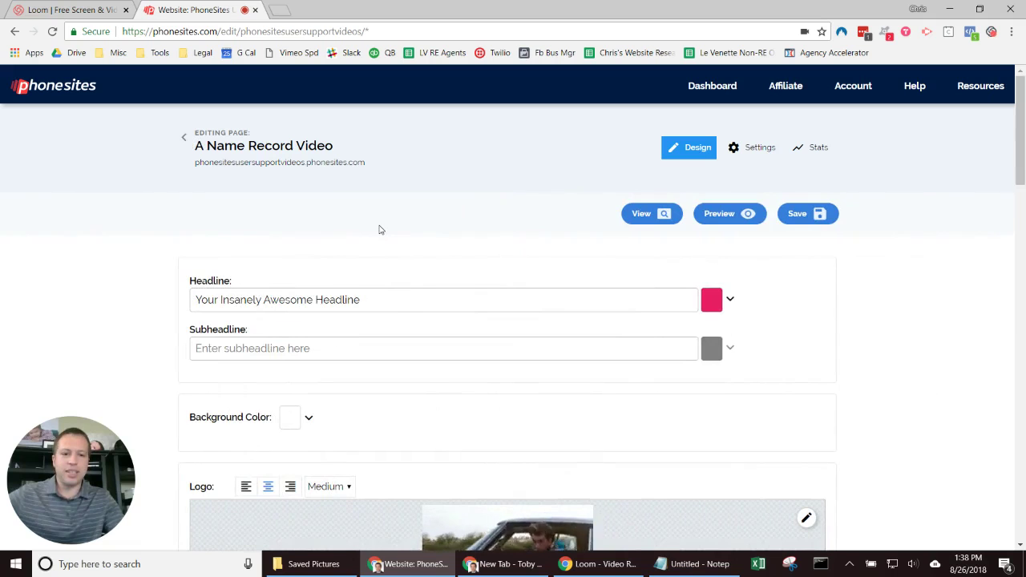
left_click(186, 142)
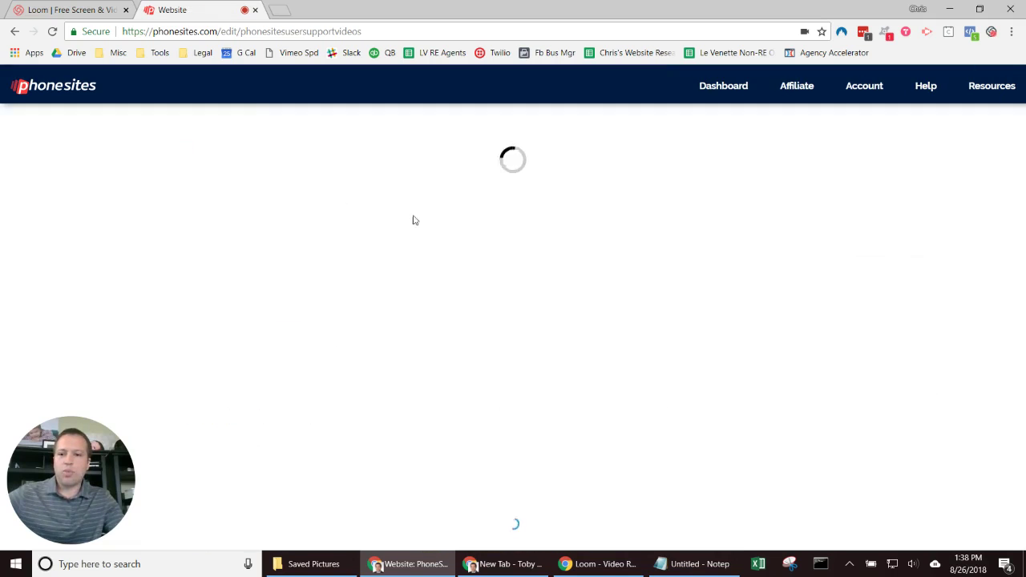
left_click(813, 189)
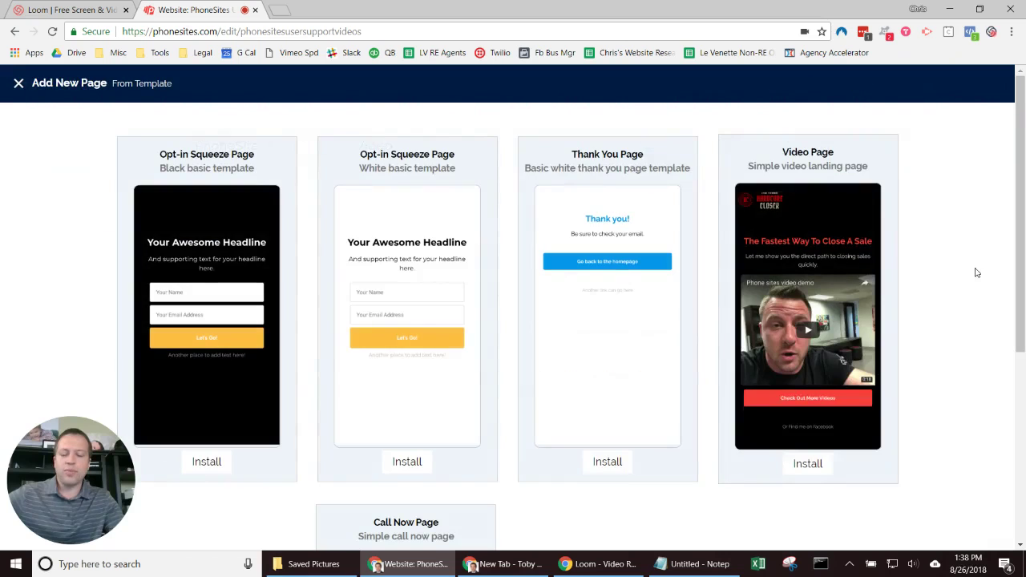
left_click(607, 461)
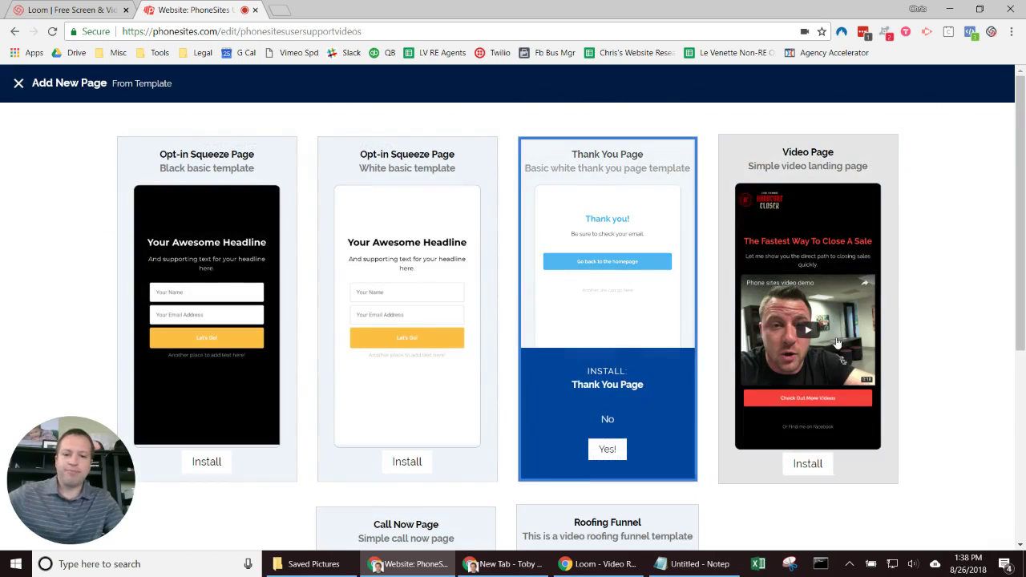
left_click(607, 449)
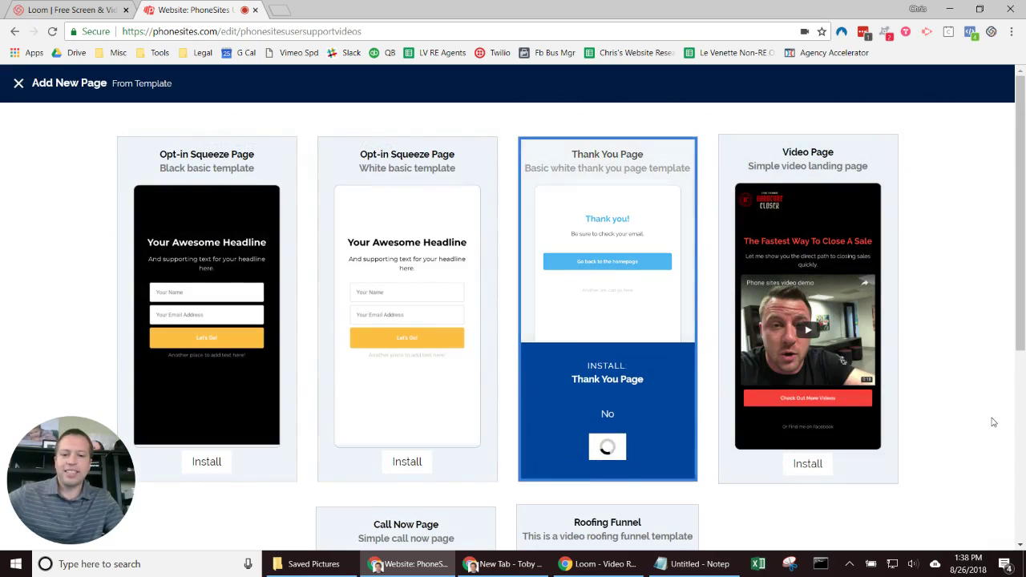
- Set the Lead Magnet Funnel image from the library as the new page's content image
scroll(944, 396, "down", 2)
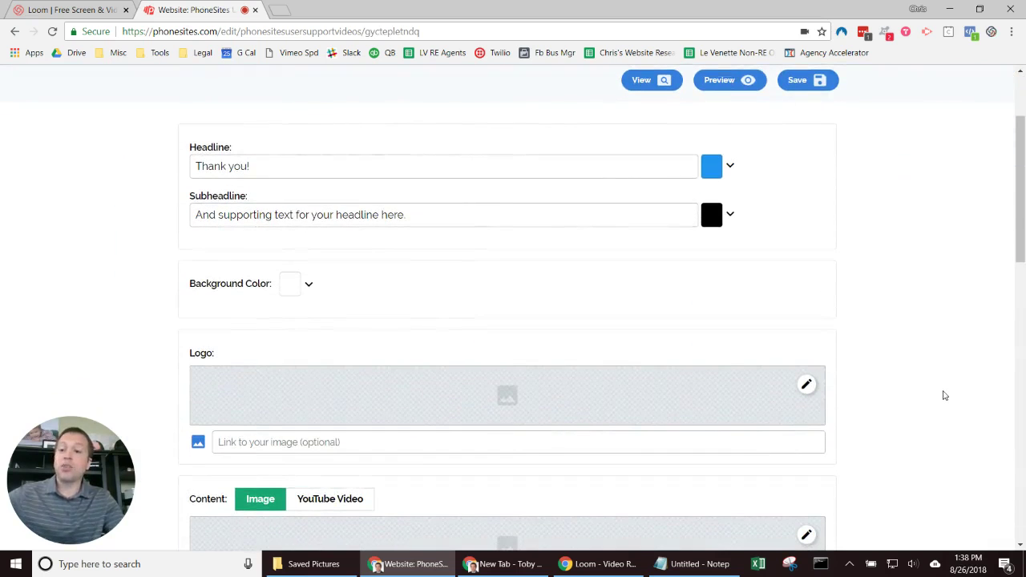
scroll(944, 396, "down", 3)
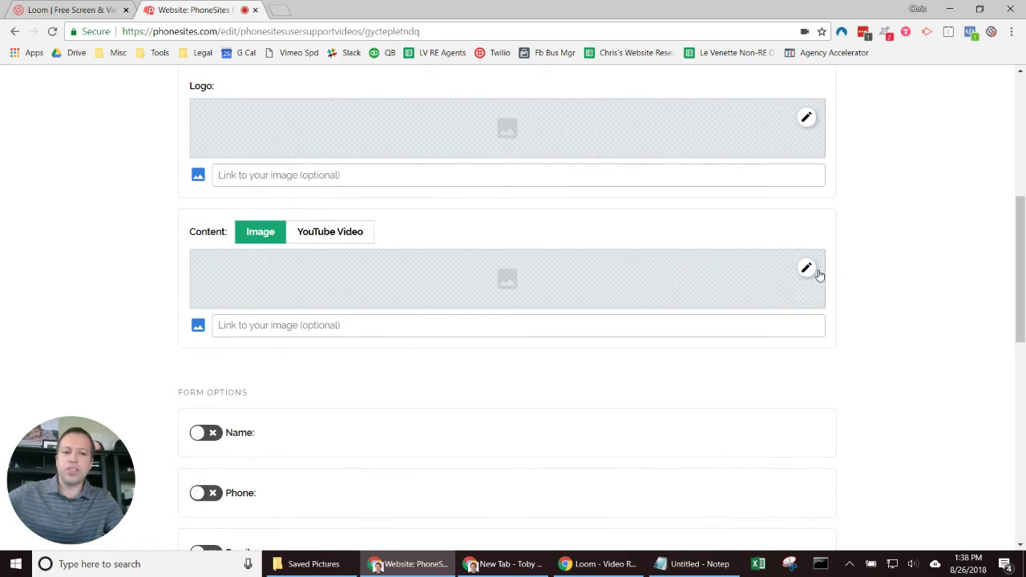
left_click(806, 268)
scroll(373, 321, "down", 5)
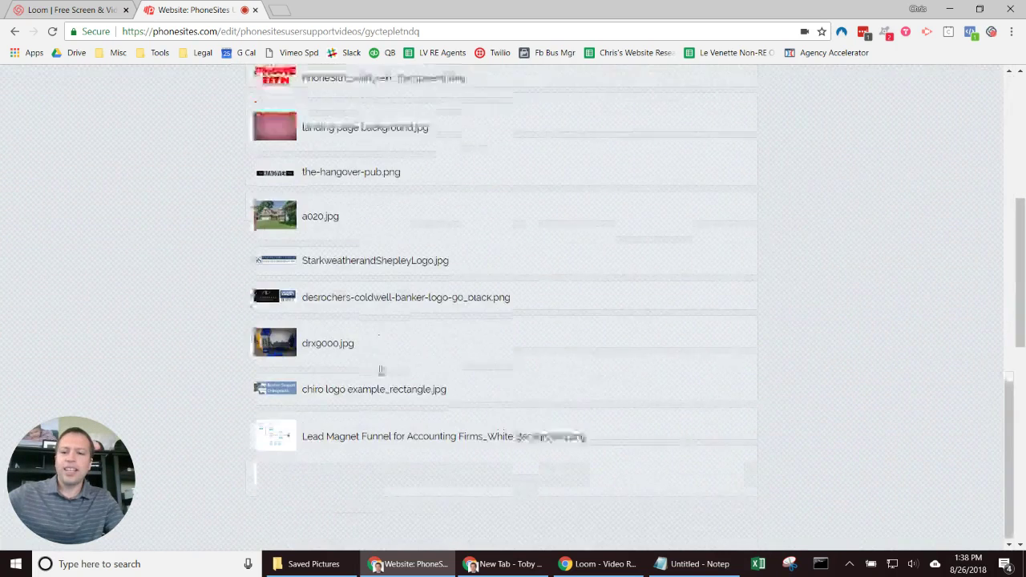
left_click(309, 435)
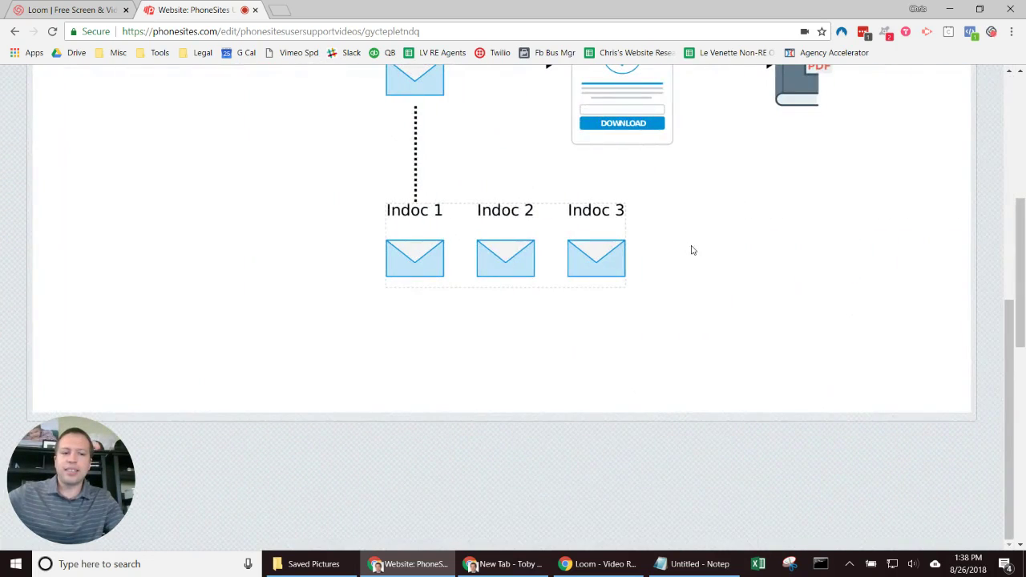
scroll(692, 250, "up", 5)
left_click(70, 142)
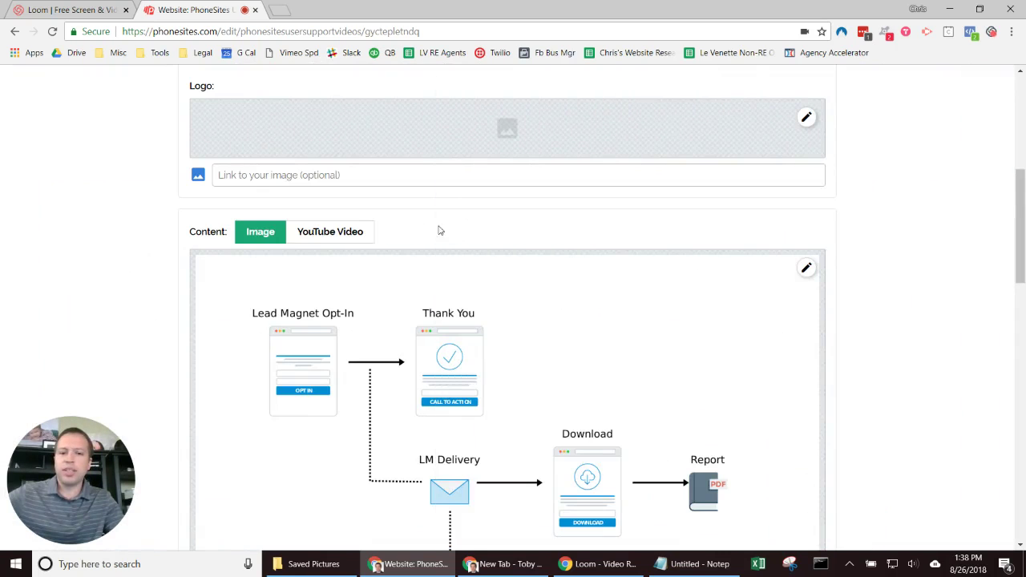
scroll(641, 302, "down", 2)
scroll(641, 302, "up", 6)
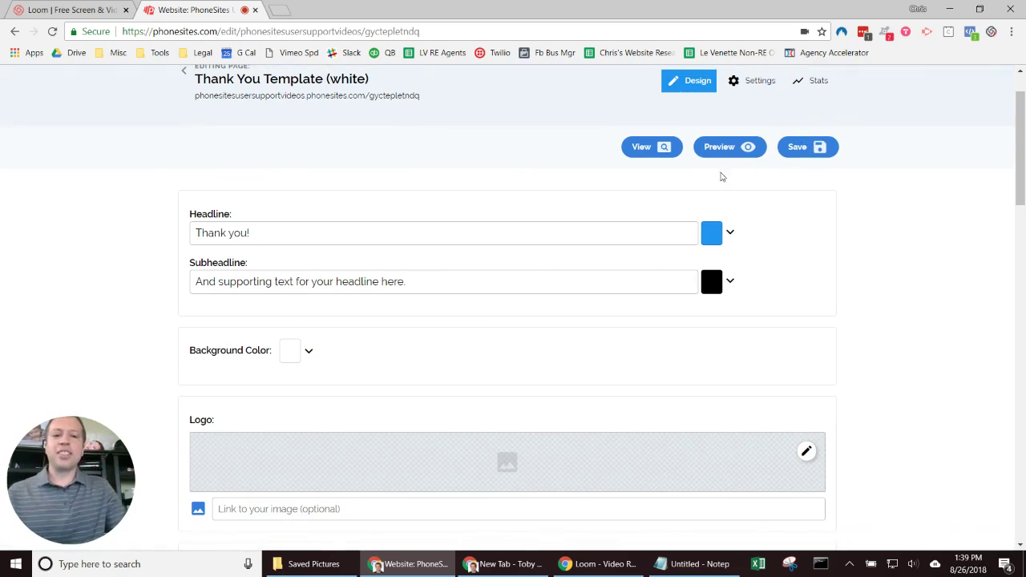
- View the live Thank You page to confirm it shows the funnel diagram
left_click(655, 155)
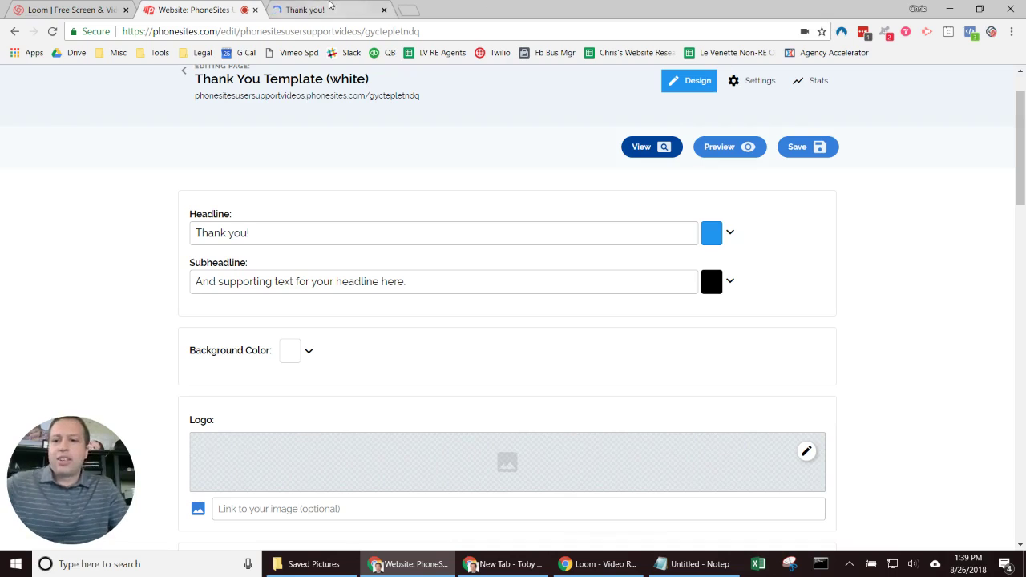
left_click(329, 8)
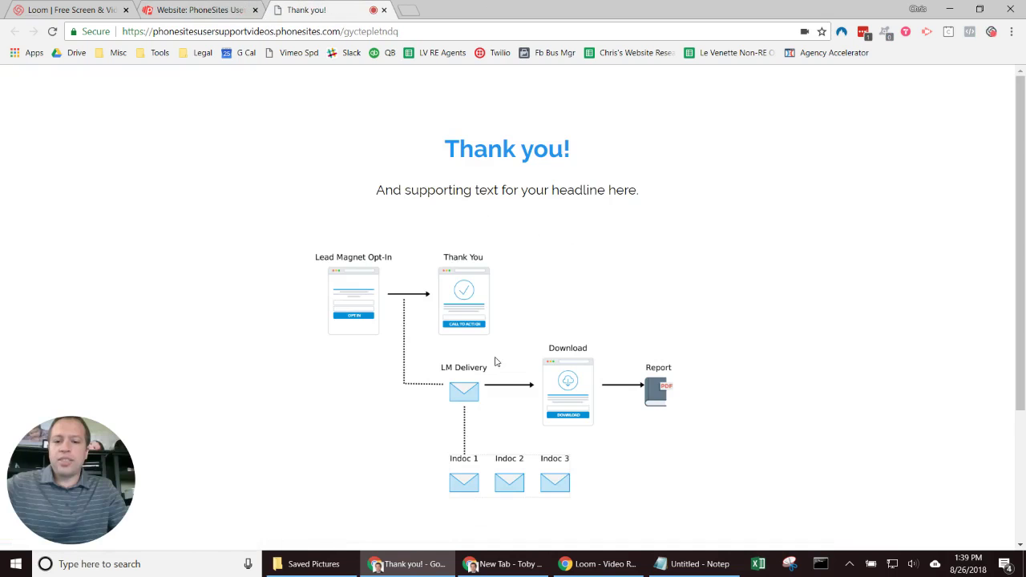
left_click(232, 8)
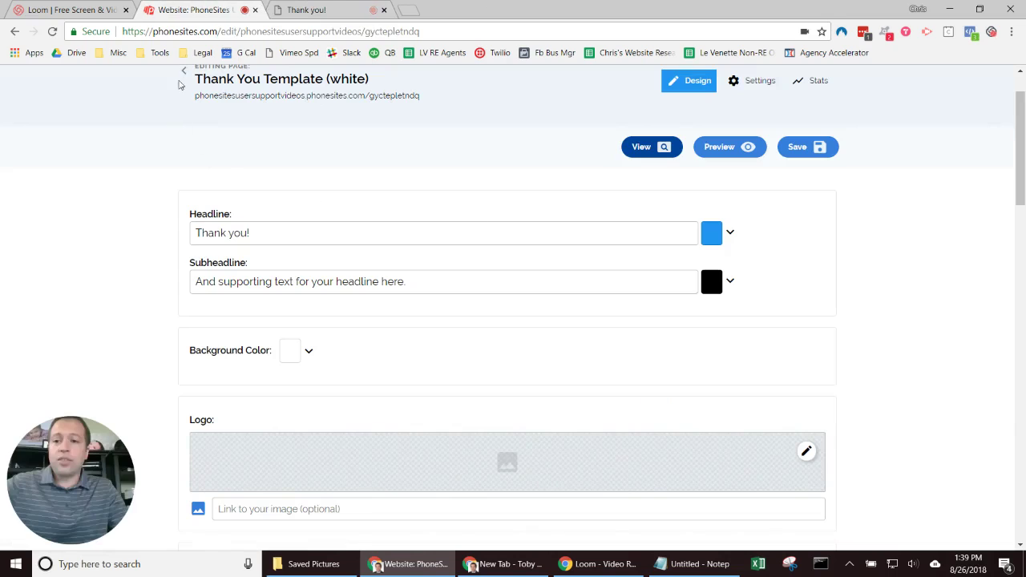
- Open the A Name Record Video page, check its live version, then return to its editor
left_click(185, 76)
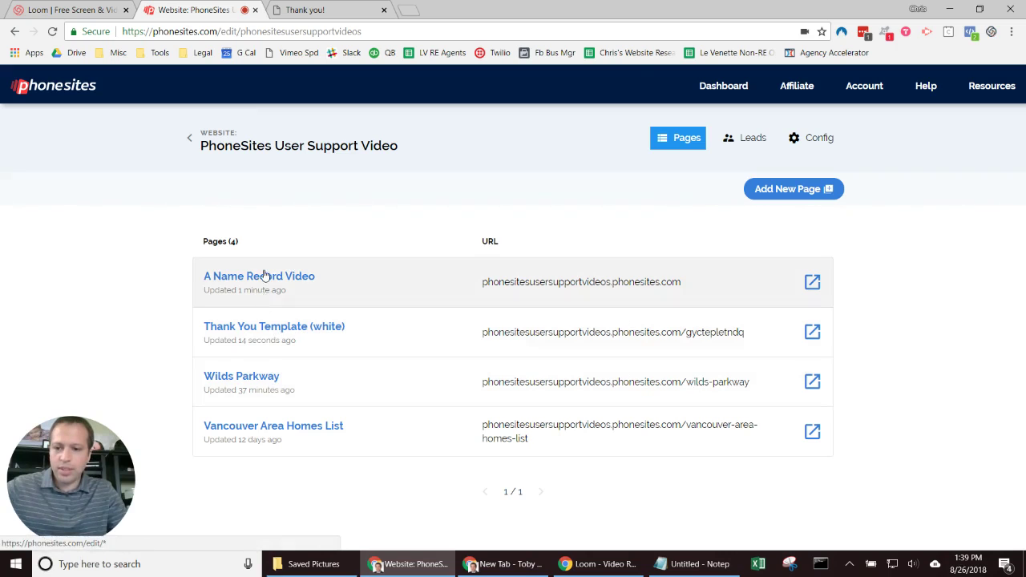
left_click(265, 276)
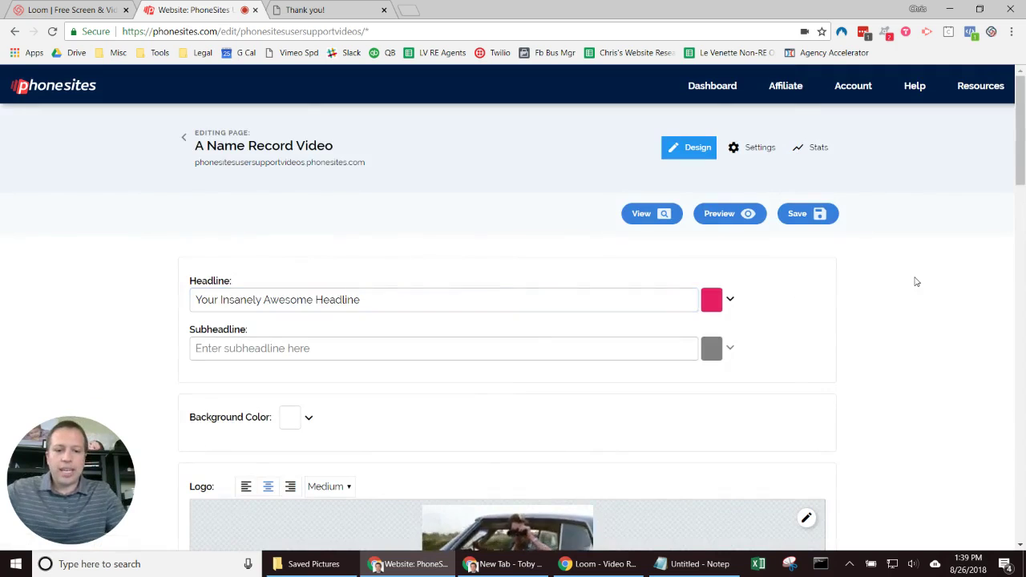
scroll(916, 281, "down", 2)
scroll(916, 281, "down", 5)
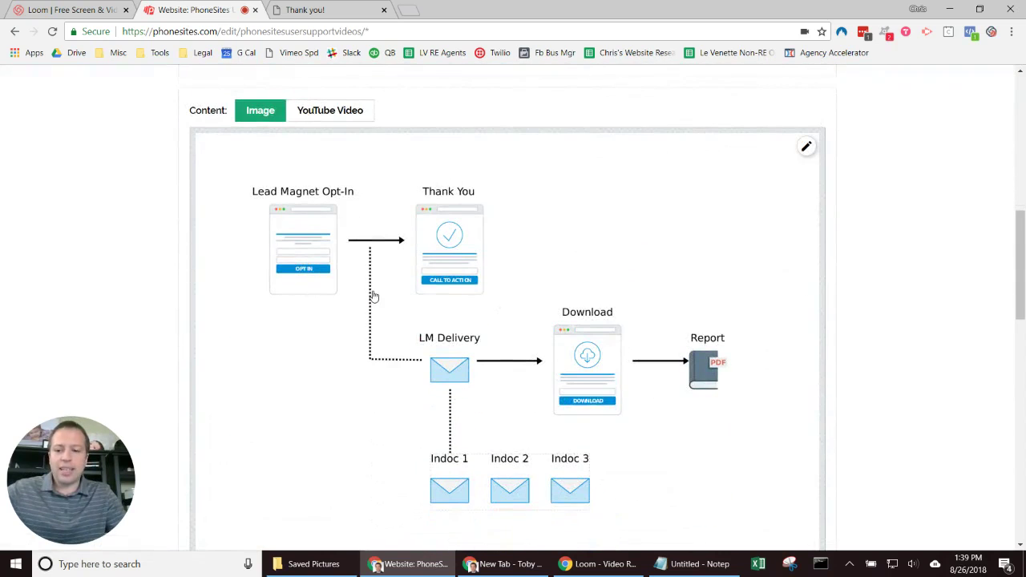
scroll(840, 276, "up", 7)
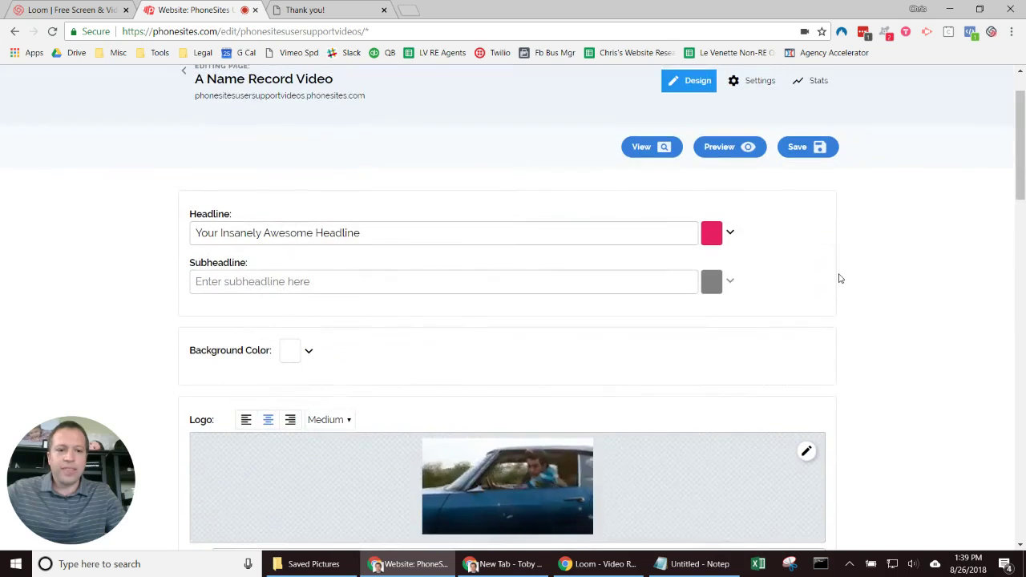
left_click(640, 152)
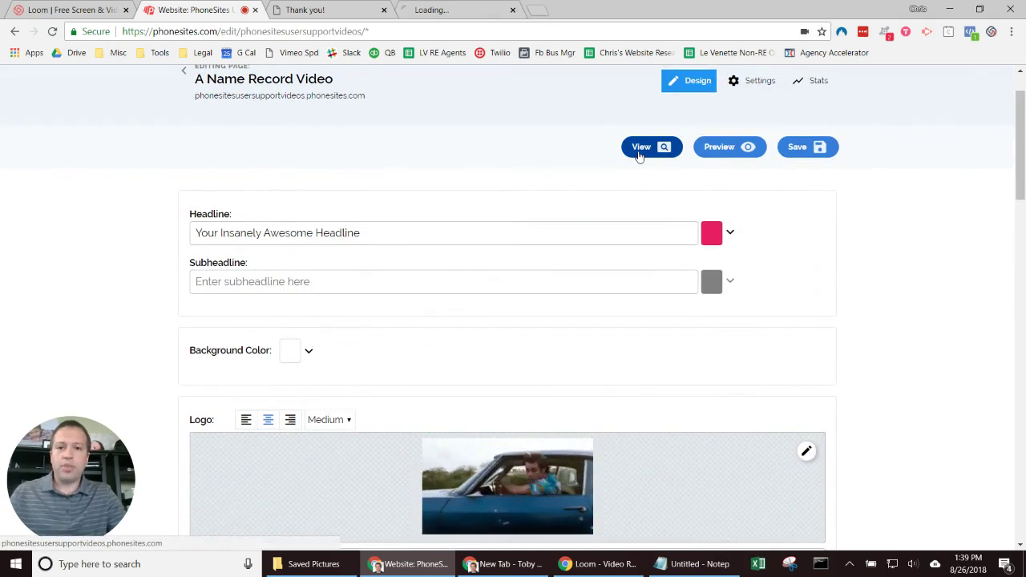
left_click(471, 10)
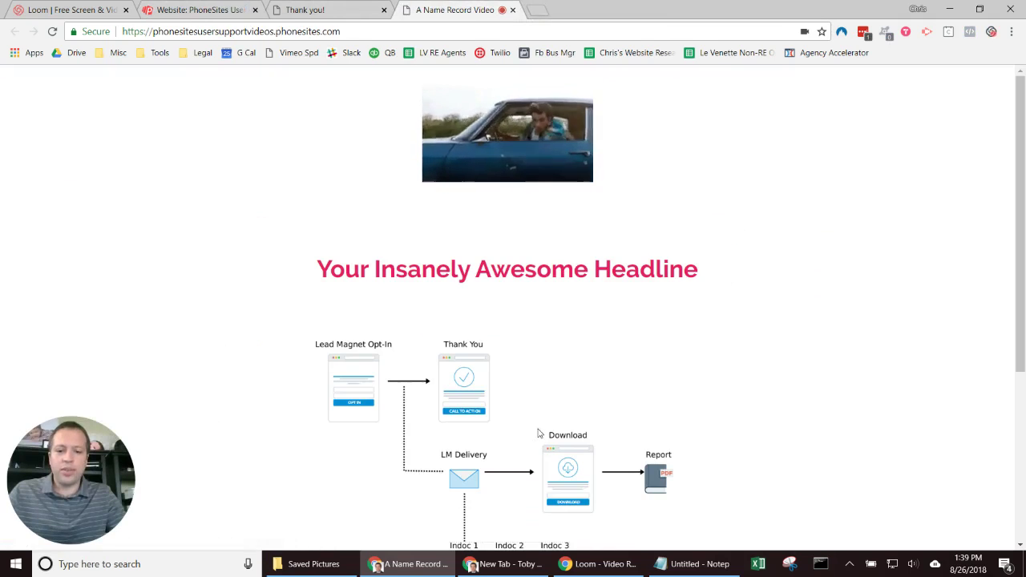
scroll(483, 445, "down", 3)
left_click(485, 430)
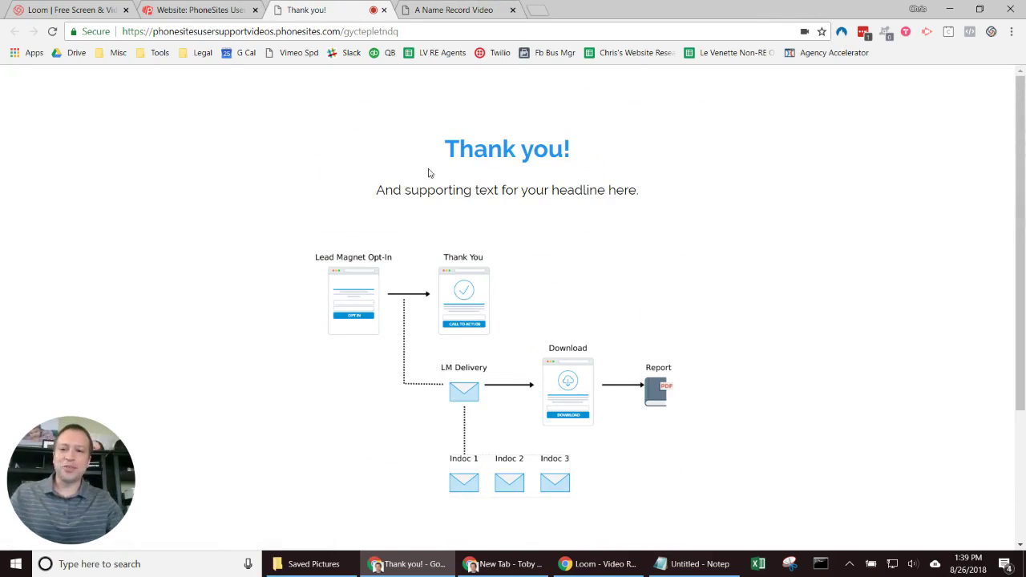
left_click(211, 8)
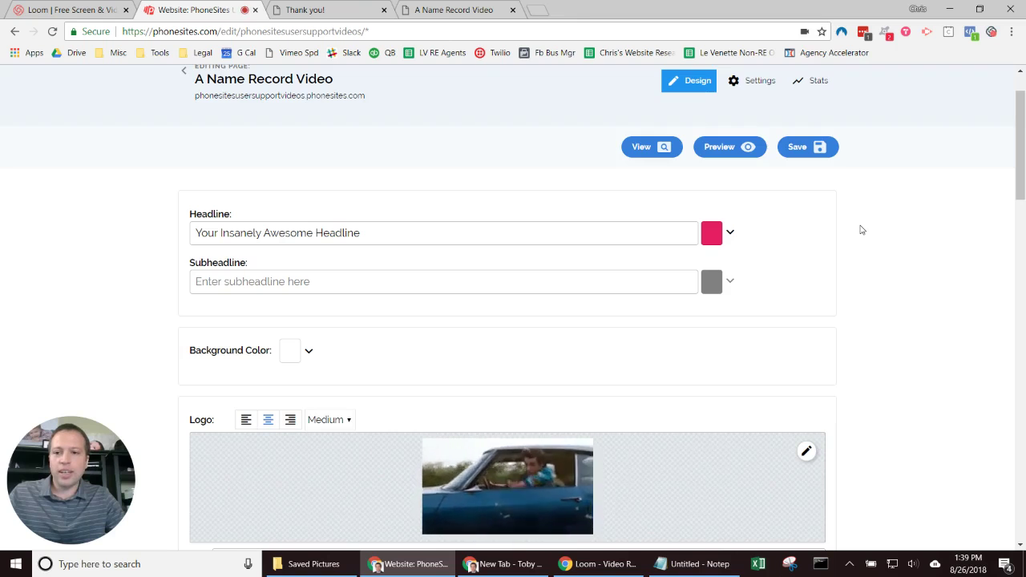
- Delete the Lead Magnet Funnel image from the Content image library
scroll(859, 230, "down", 3)
scroll(861, 230, "down", 2)
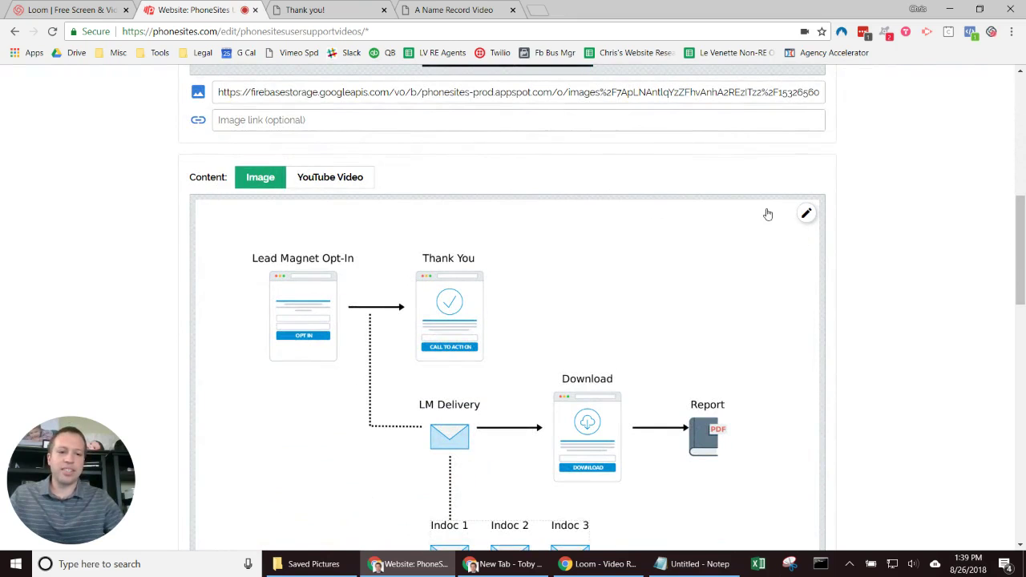
left_click(806, 214)
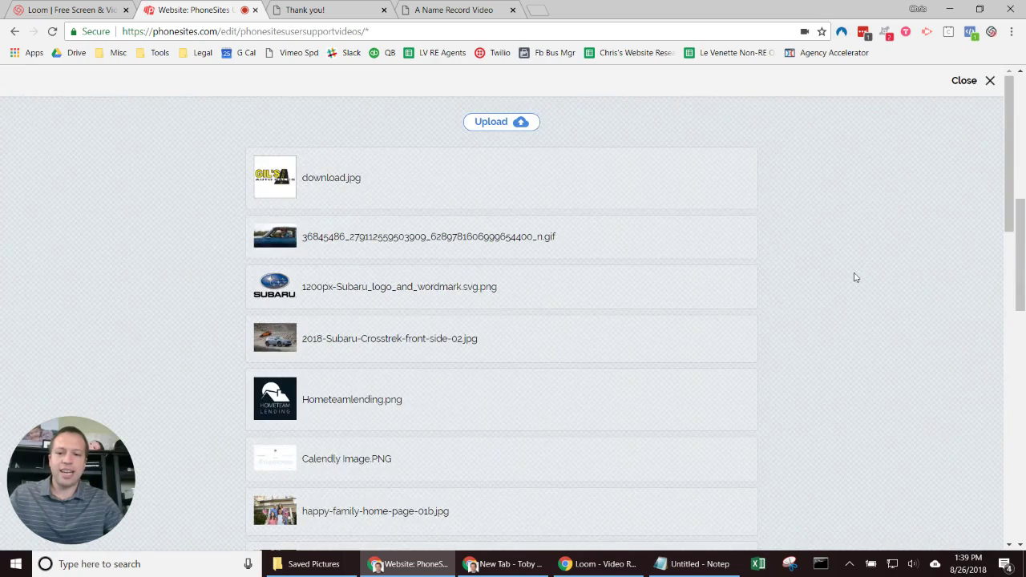
scroll(852, 275, "down", 8)
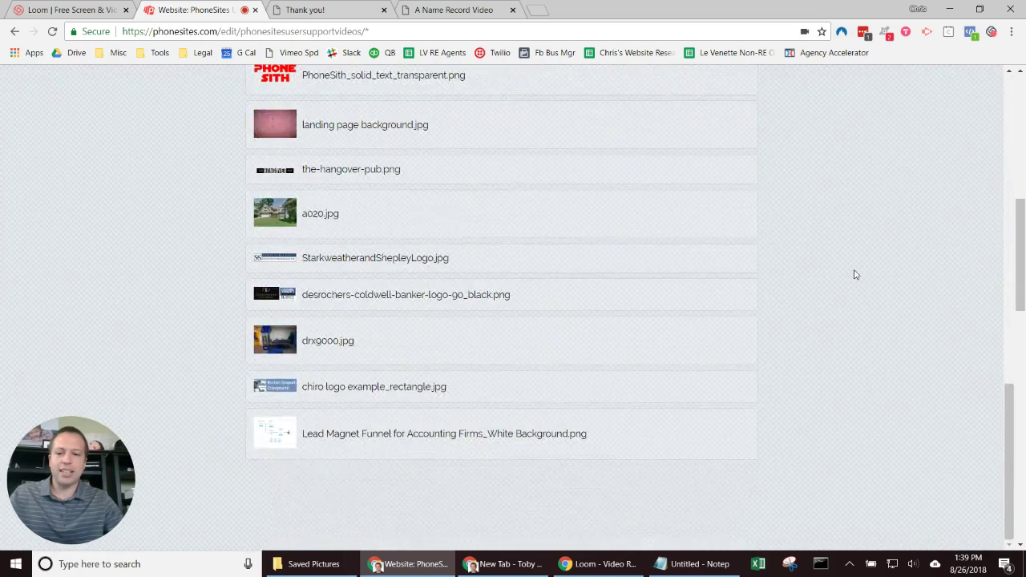
left_click(355, 437)
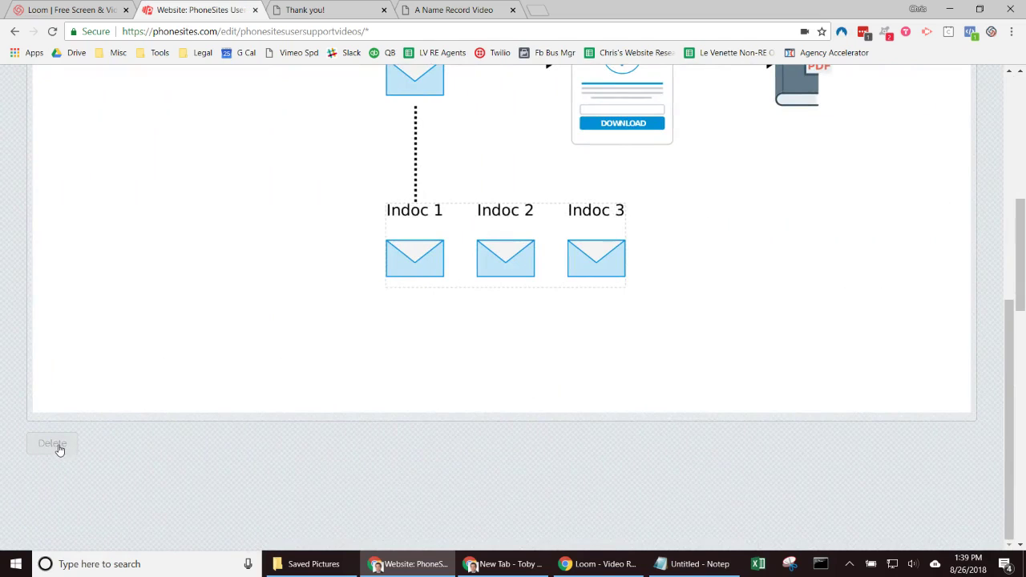
left_click(52, 444)
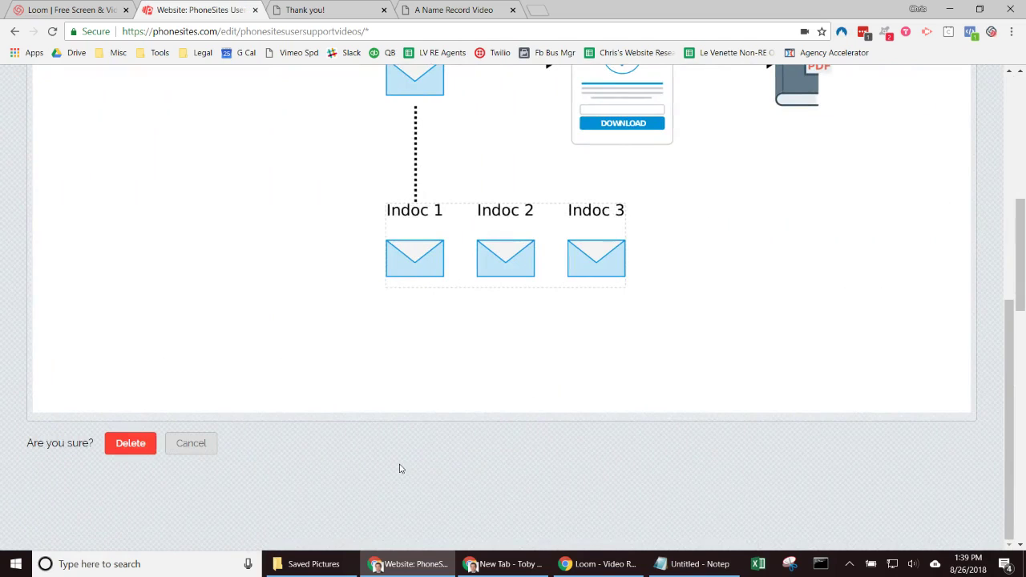
left_click(148, 454)
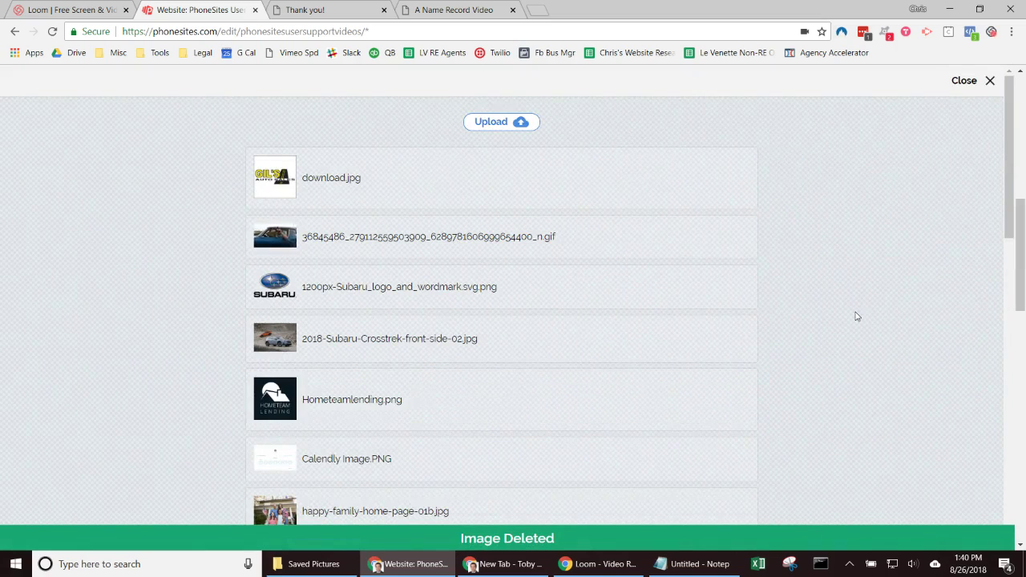
- Close the library, clear the Content image link field, and save the page
left_click(966, 80)
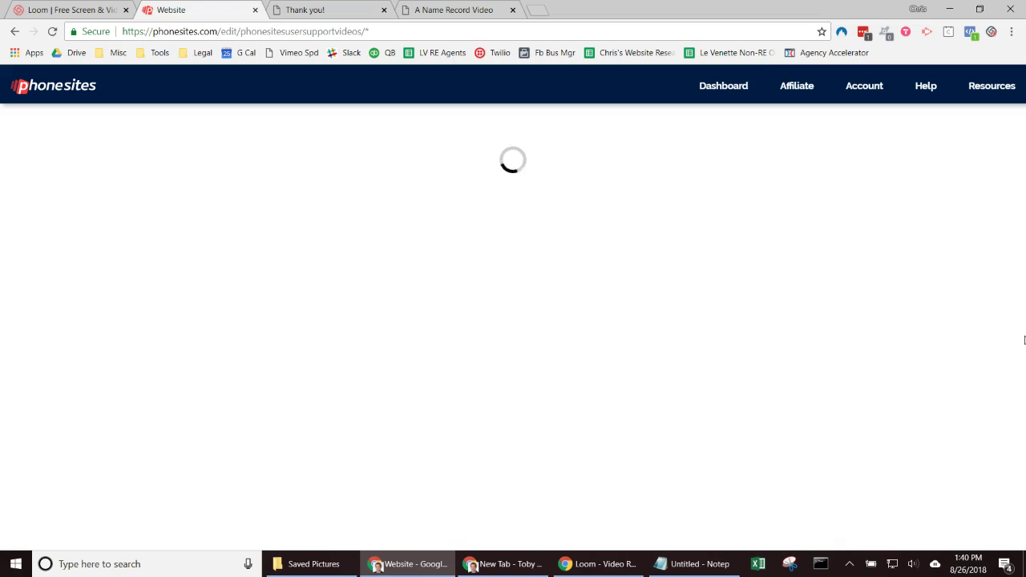
scroll(972, 340, "down", 1)
scroll(968, 341, "down", 10)
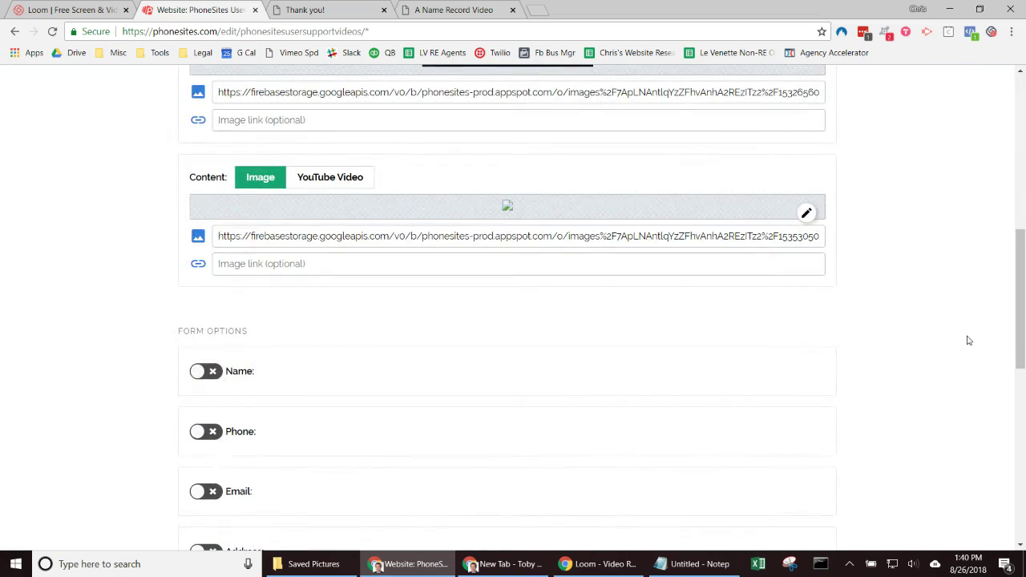
scroll(346, 252, "up", 2)
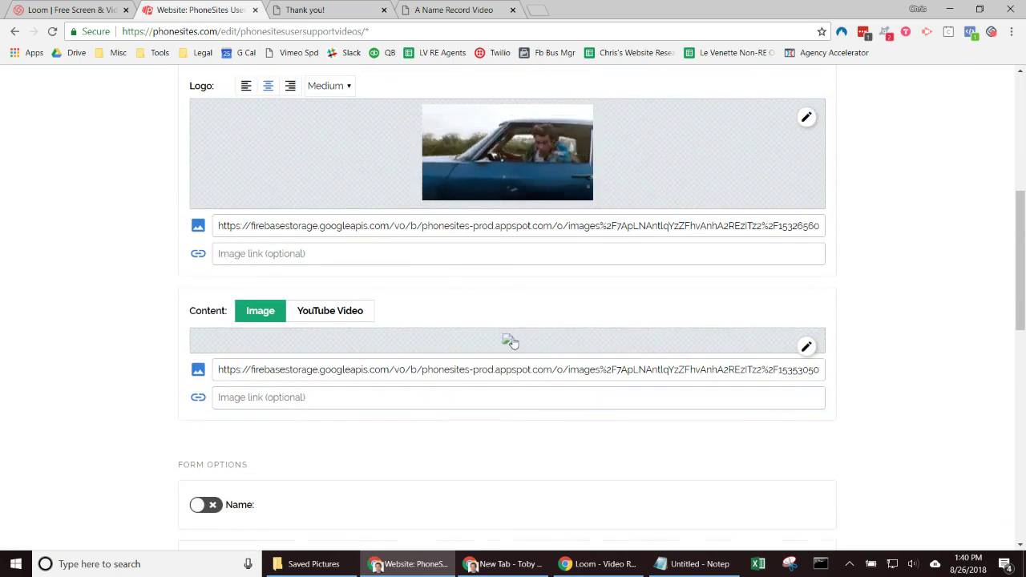
left_click(790, 367)
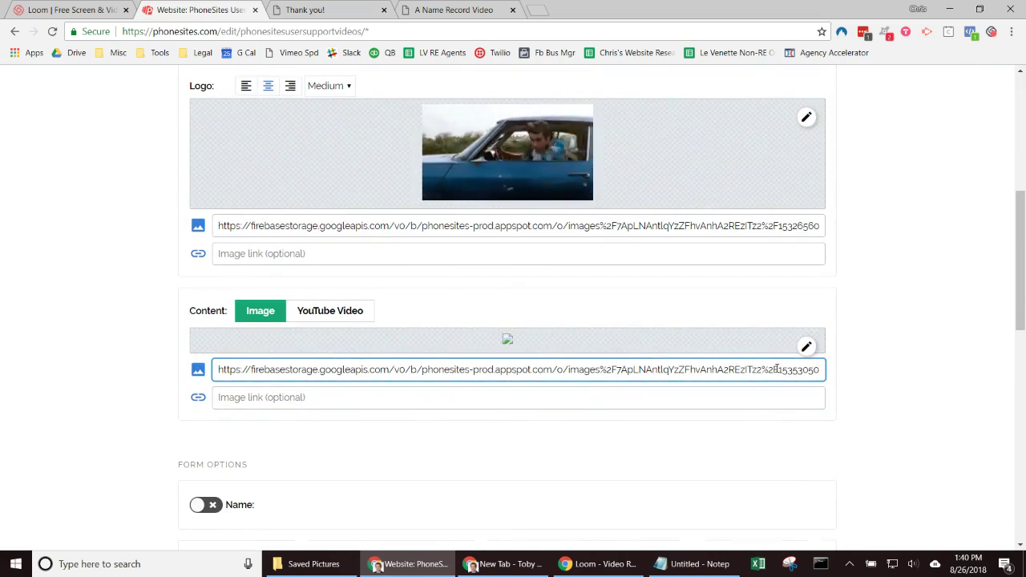
triple_click(776, 369)
key("BackSpace")
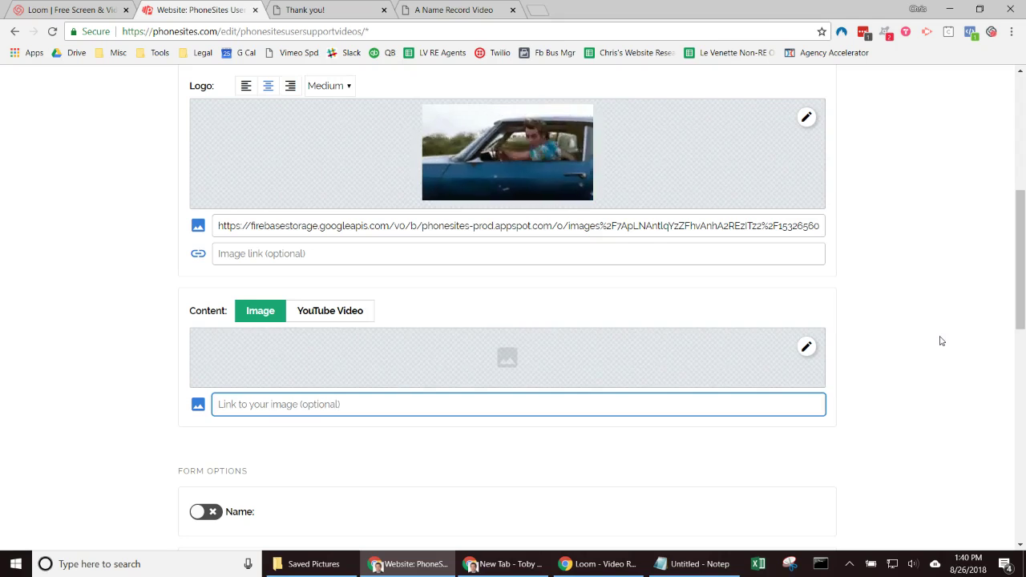
scroll(942, 340, "up", 6)
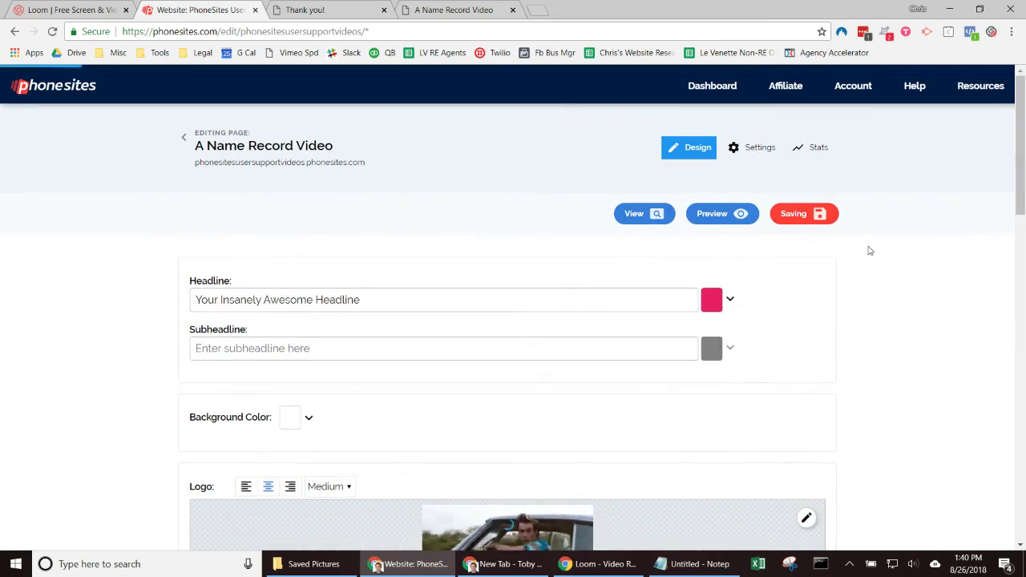
key("ctrl+Tab")
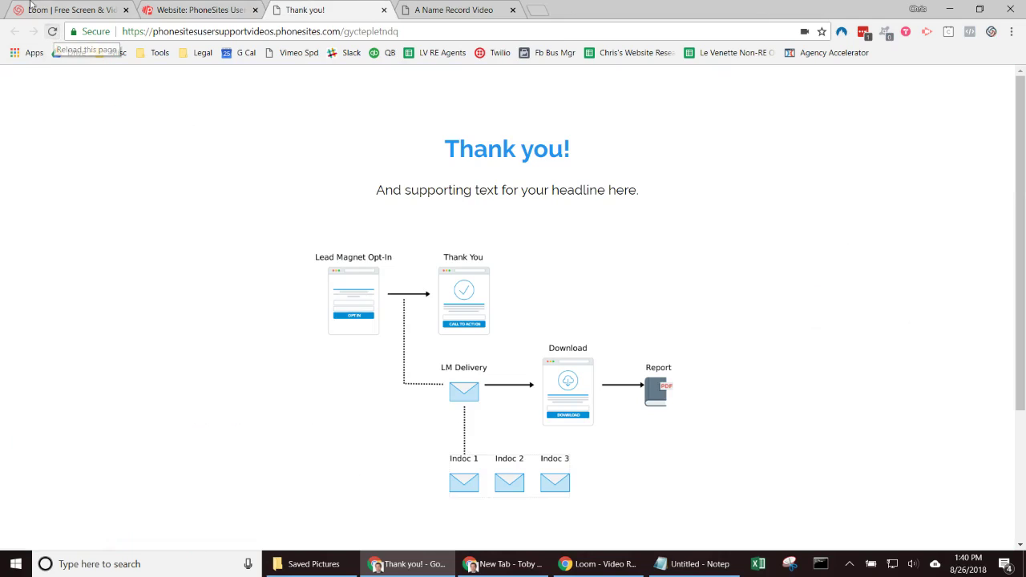
- Reload the live Thank You and A Name Record Video pages to check the image changes
left_click(172, 9)
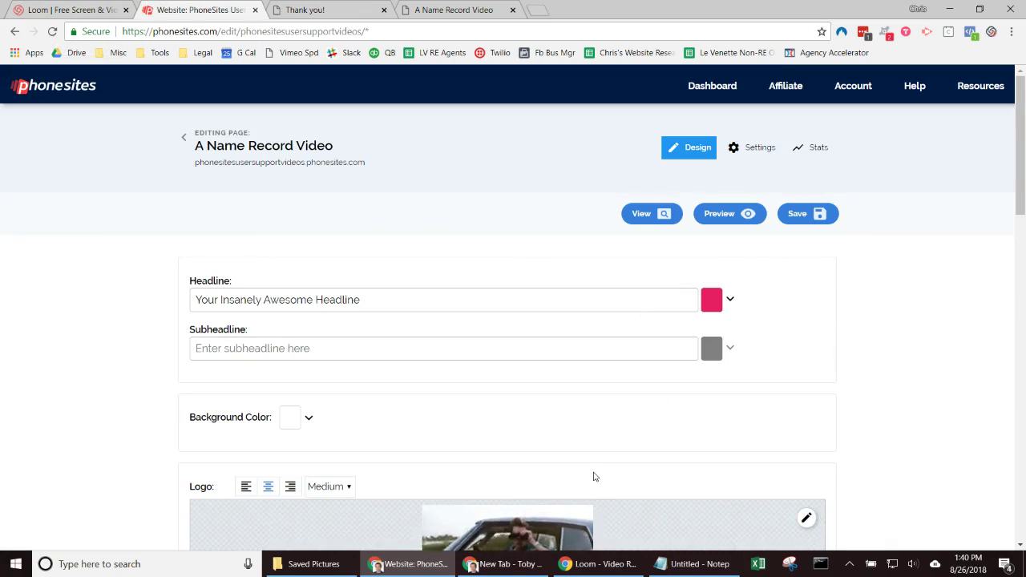
scroll(597, 485, "down", 3)
scroll(594, 476, "up", 5)
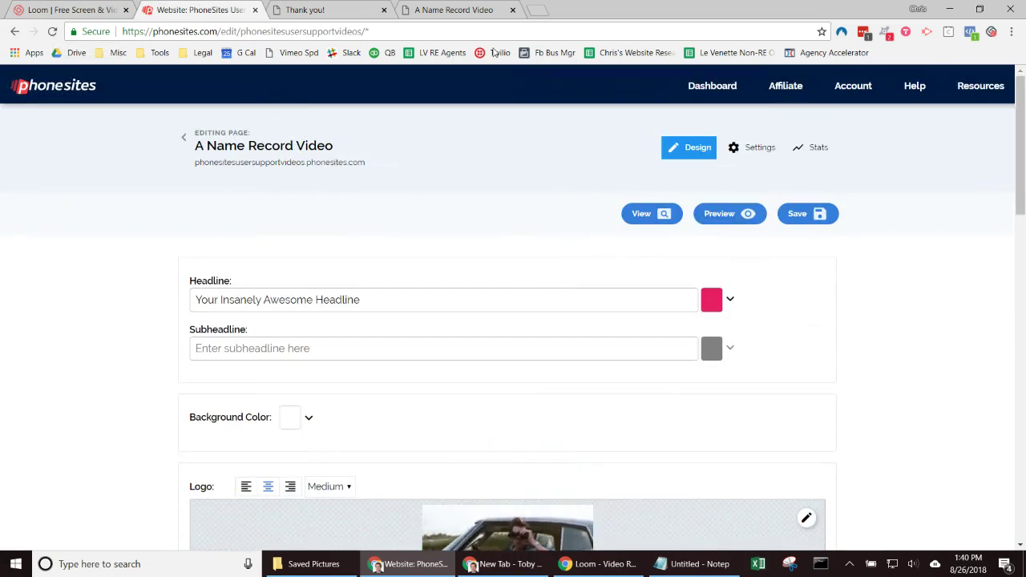
left_click(329, 9)
left_click(52, 31)
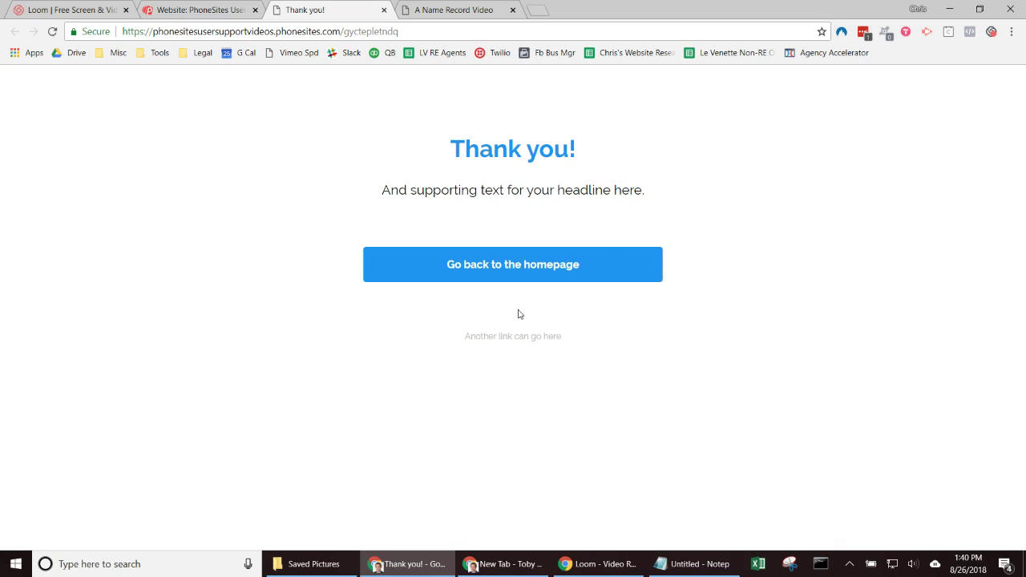
left_click(444, 8)
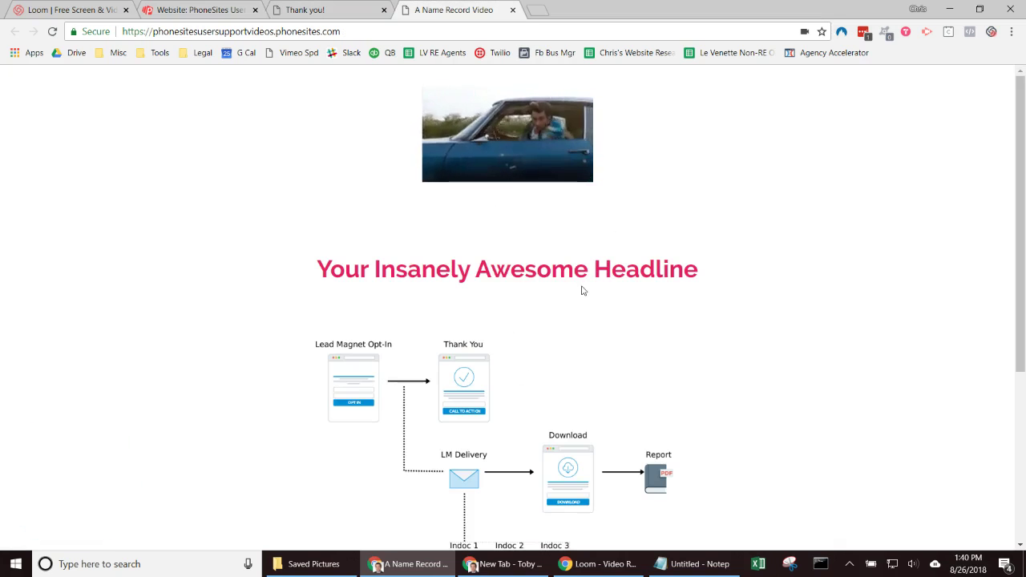
scroll(583, 291, "down", 3)
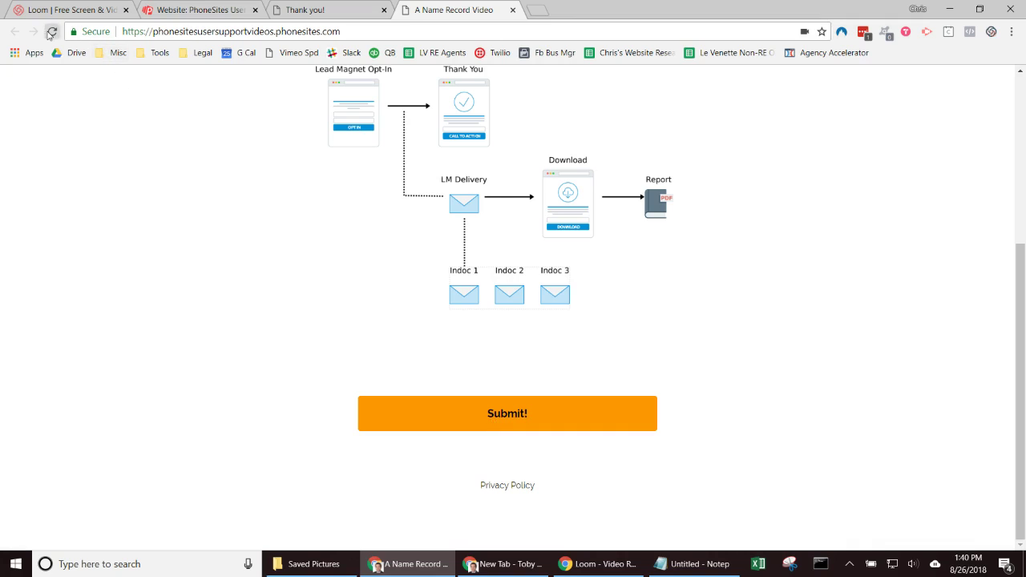
left_click(52, 32)
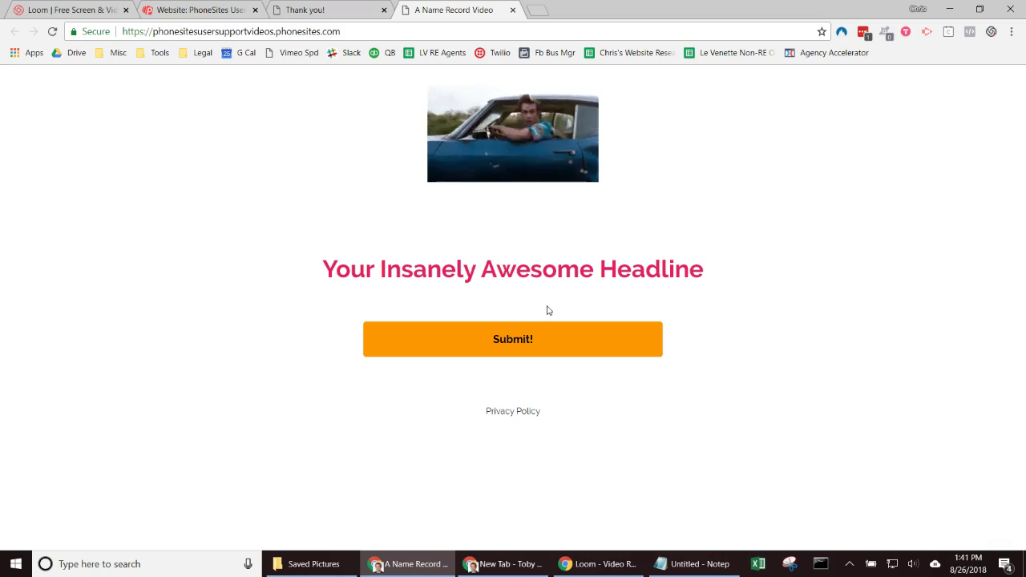
- Close the A Name Record Video and Thank you! browser tabs
left_click(512, 10)
left_click(384, 10)
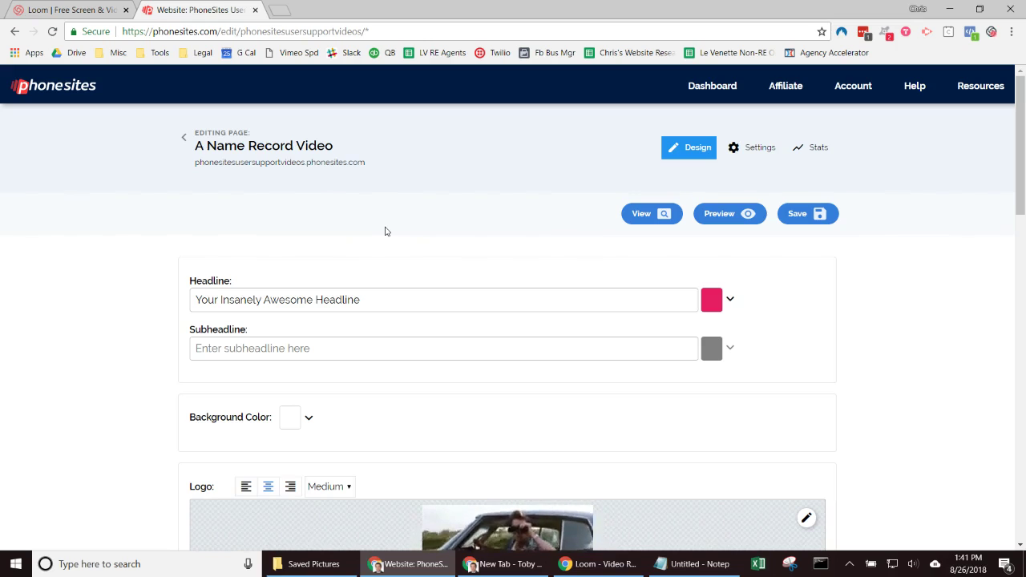
- Re-upload the Lead Magnet Funnel for Accounting Firms_White Background.png image to the library
scroll(577, 256, "down", 8)
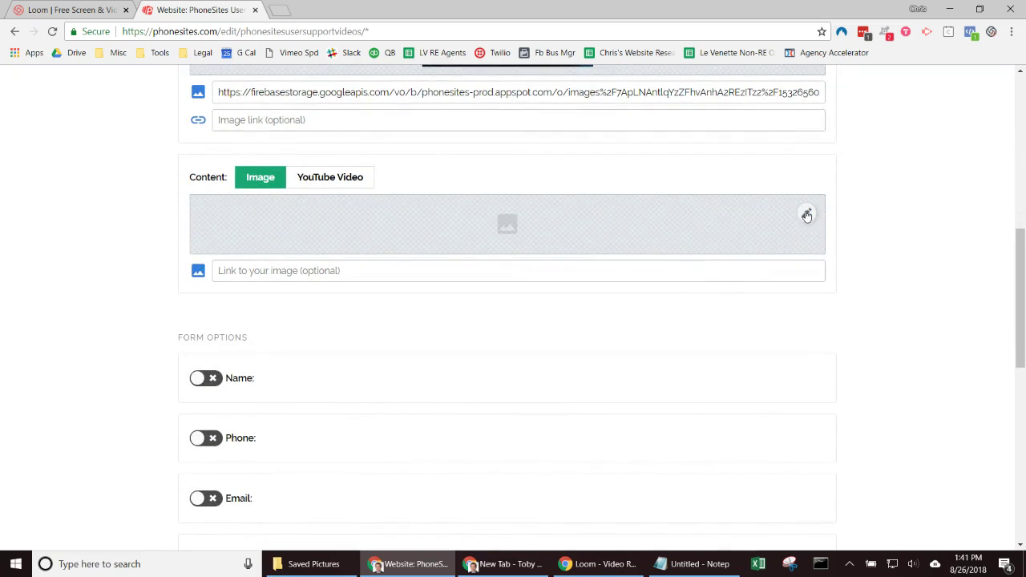
left_click(807, 215)
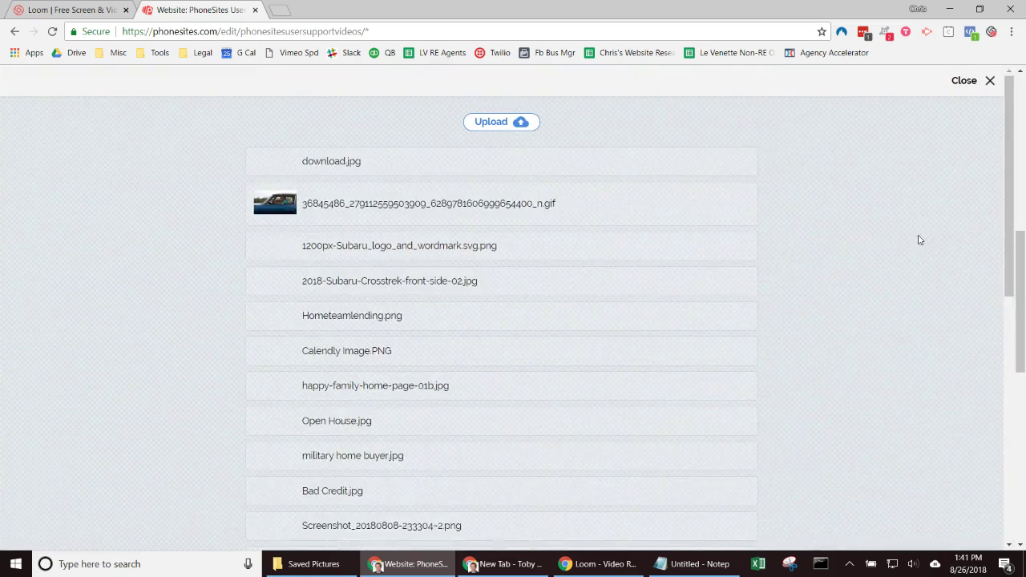
left_click(503, 125)
left_click(243, 120)
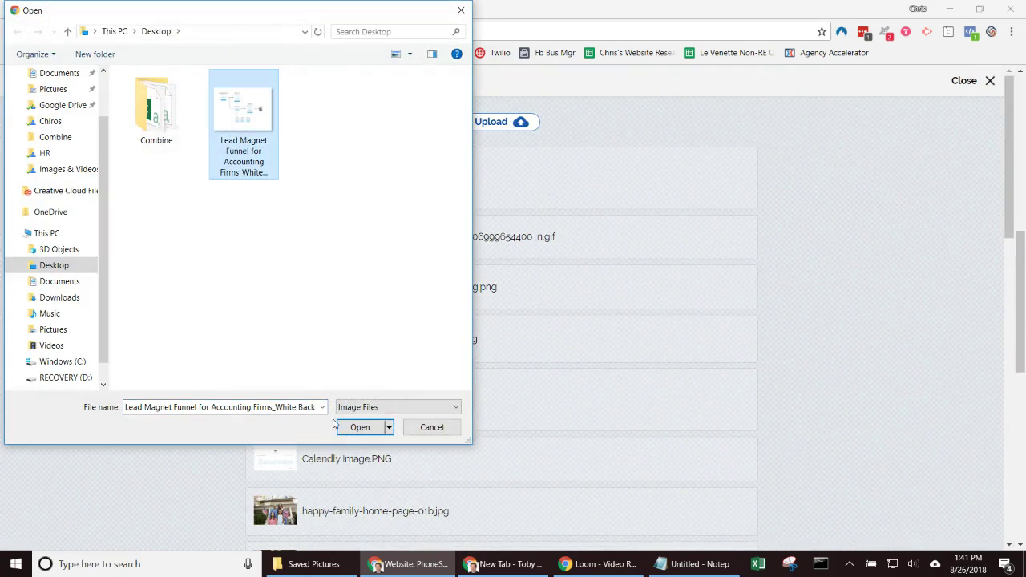
left_click(357, 428)
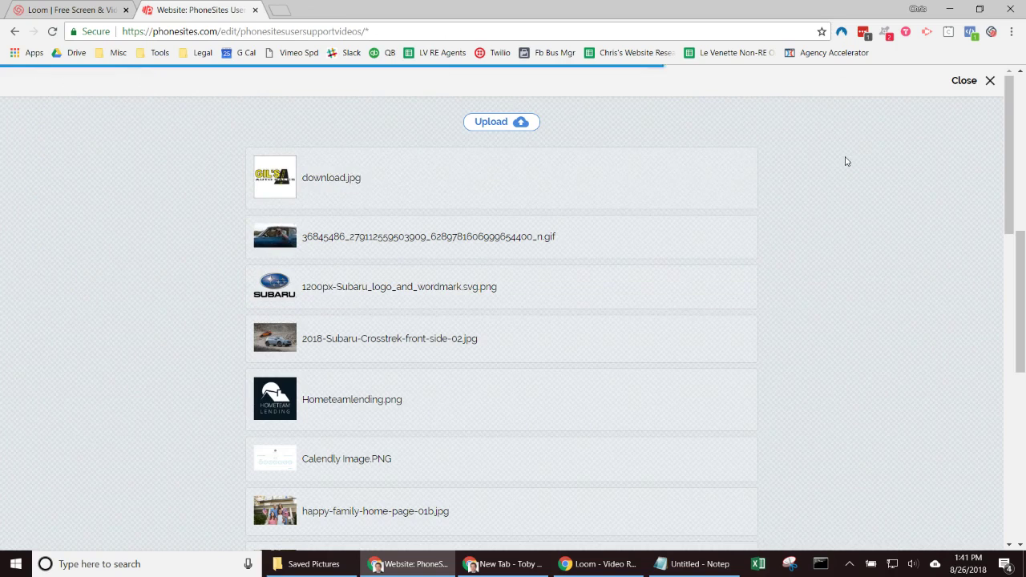
- Use the re-uploaded funnel image as the page's Content image
scroll(345, 364, "down", 10)
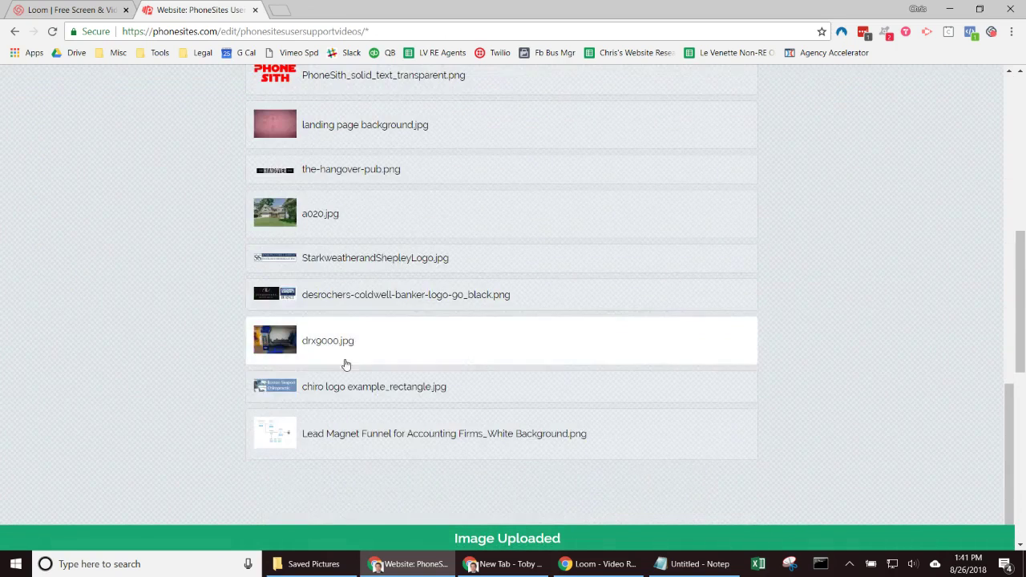
left_click(355, 451)
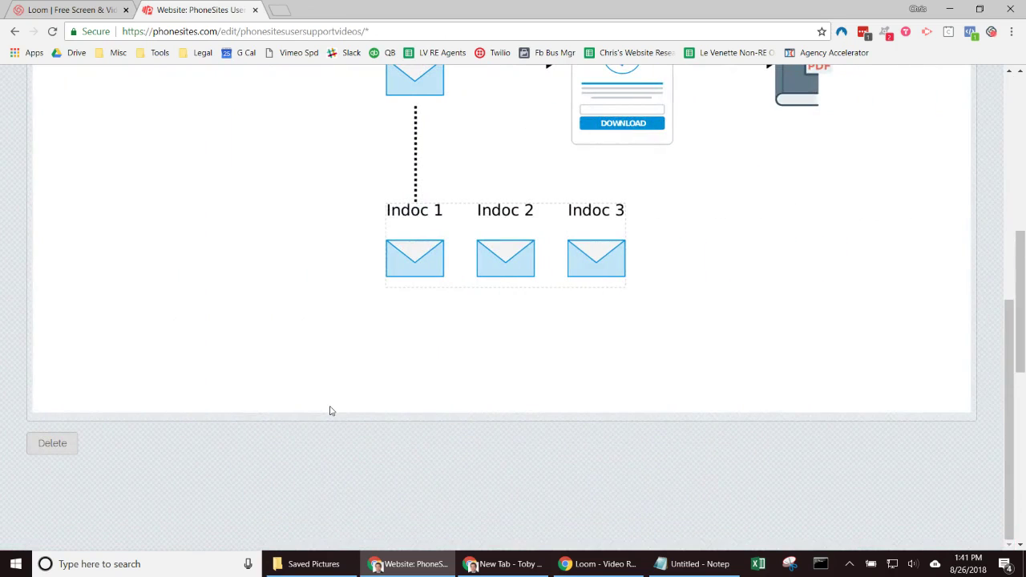
scroll(330, 408, "up", 3)
scroll(329, 408, "up", 3)
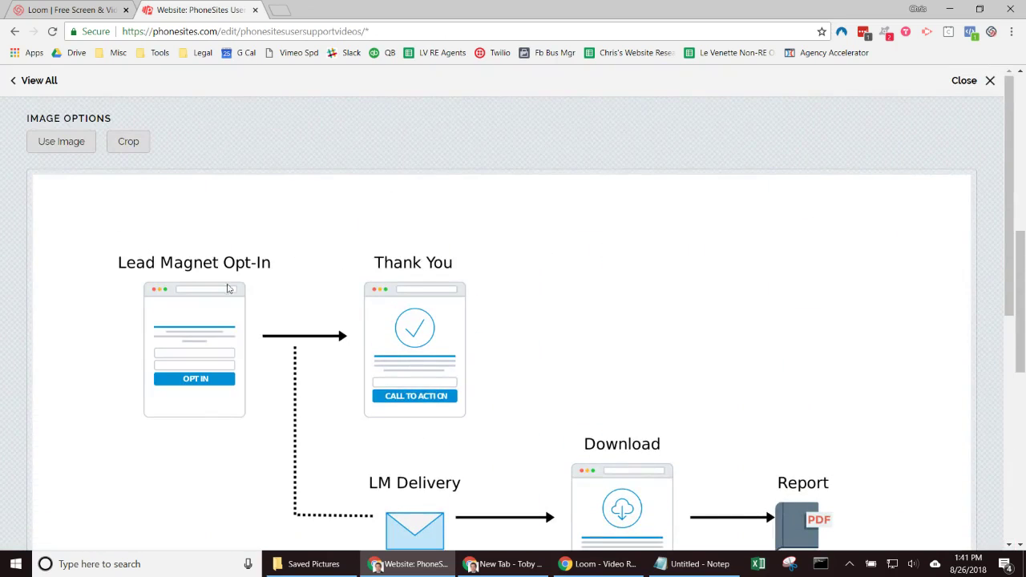
left_click(55, 145)
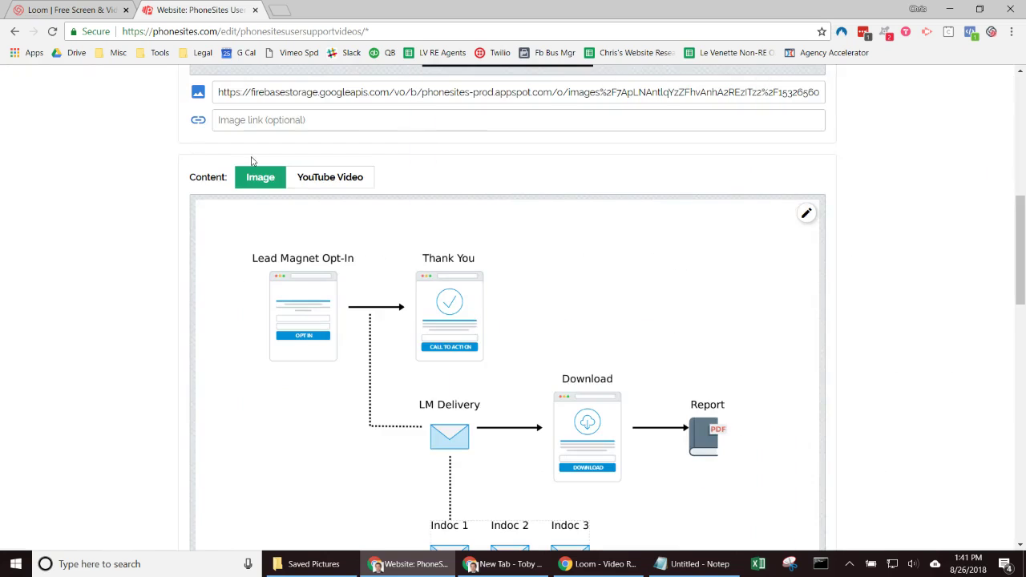
scroll(371, 243, "up", 5)
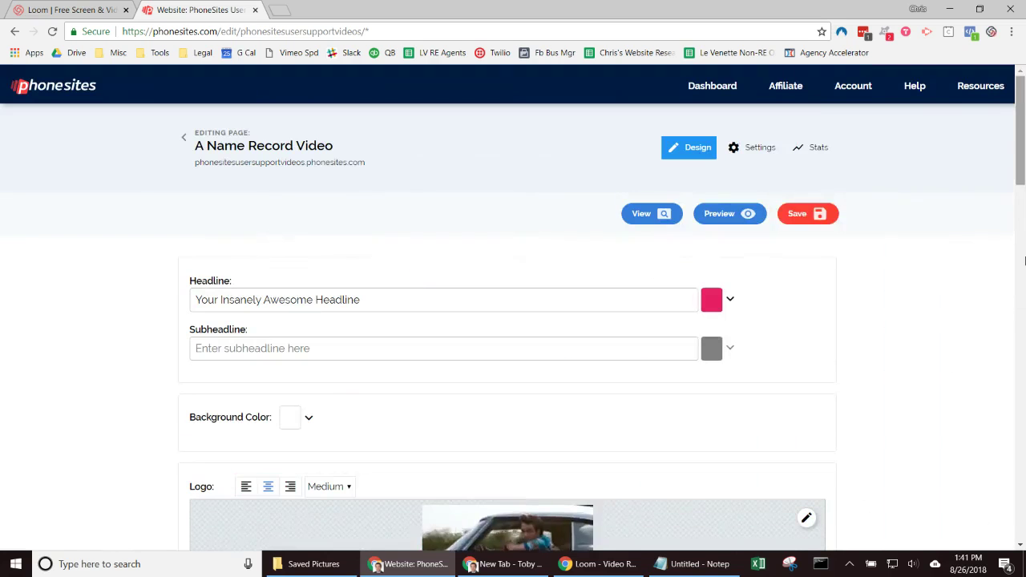
- Save the A Name Record Video page and confirm the published version shows the funnel diagram under the headline
left_click(794, 213)
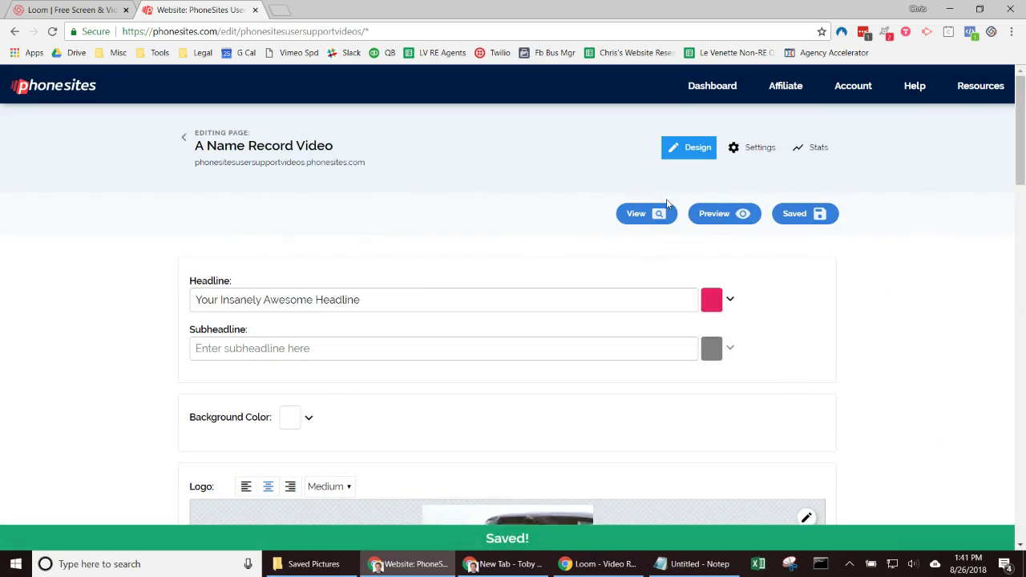
left_click(653, 215)
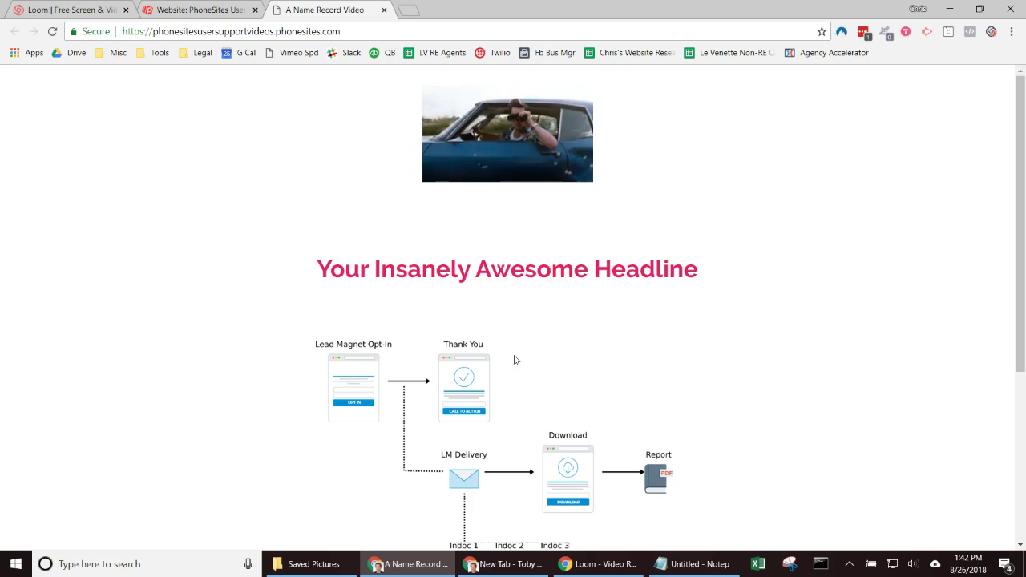
left_click(193, 9)
scroll(886, 312, "down", 3)
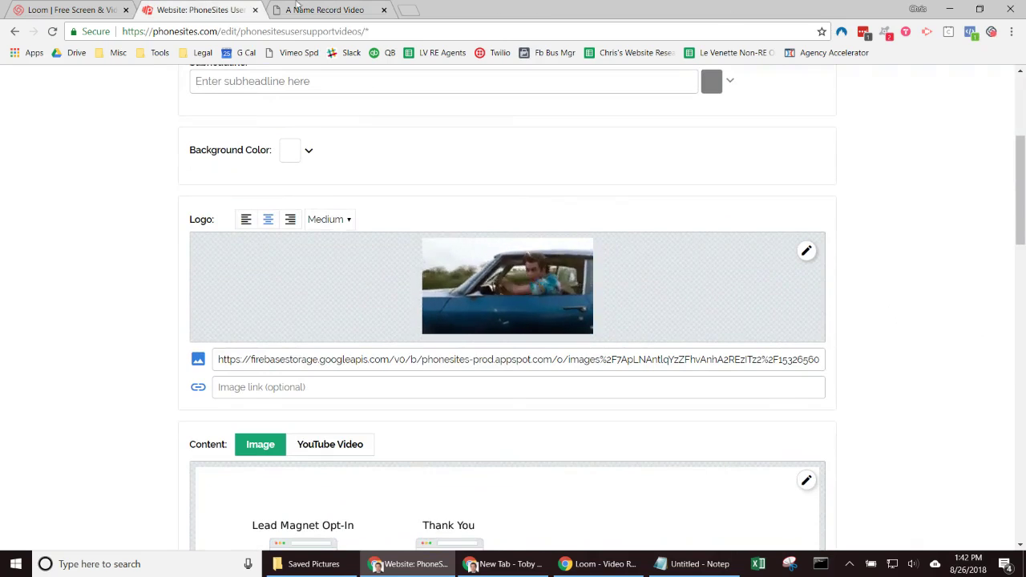
key("ctrl+Tab")
scroll(594, 240, "down", 2)
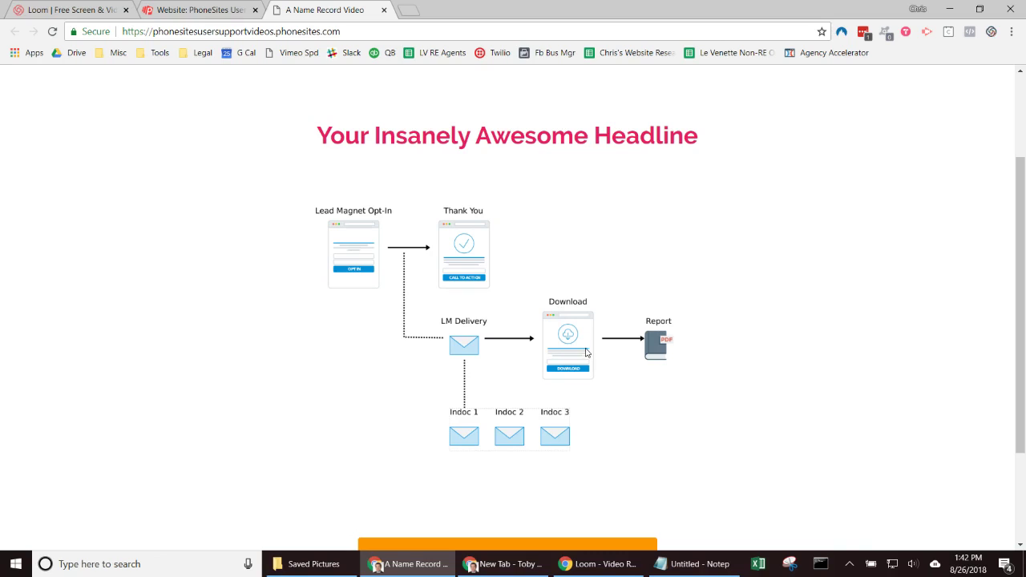
- Erase the funnel image URL from the A Name Record Video page's Content image field
left_click(204, 10)
scroll(721, 384, "down", 1)
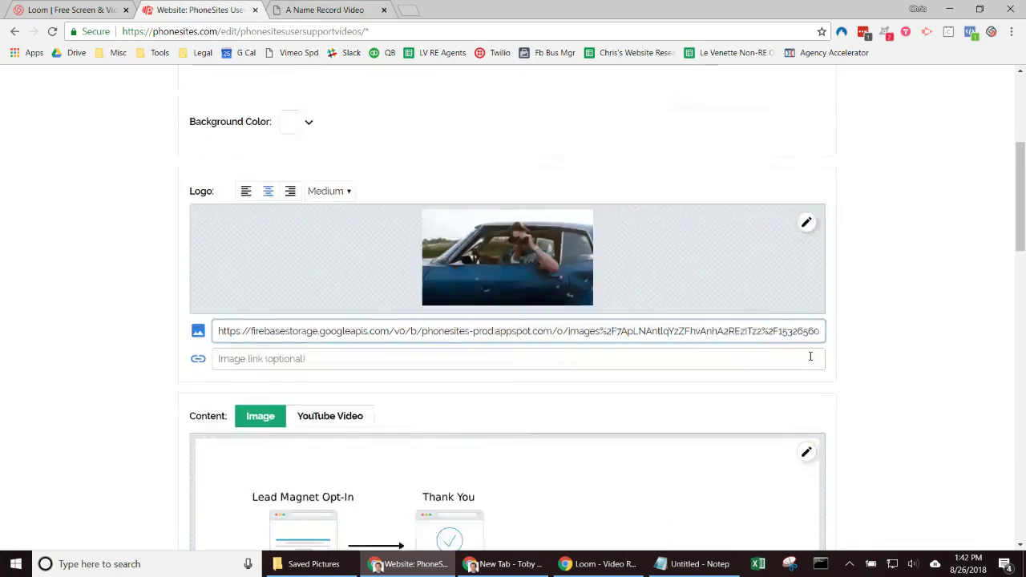
scroll(811, 361, "down", 2)
scroll(810, 361, "up", 2)
scroll(807, 360, "down", 1)
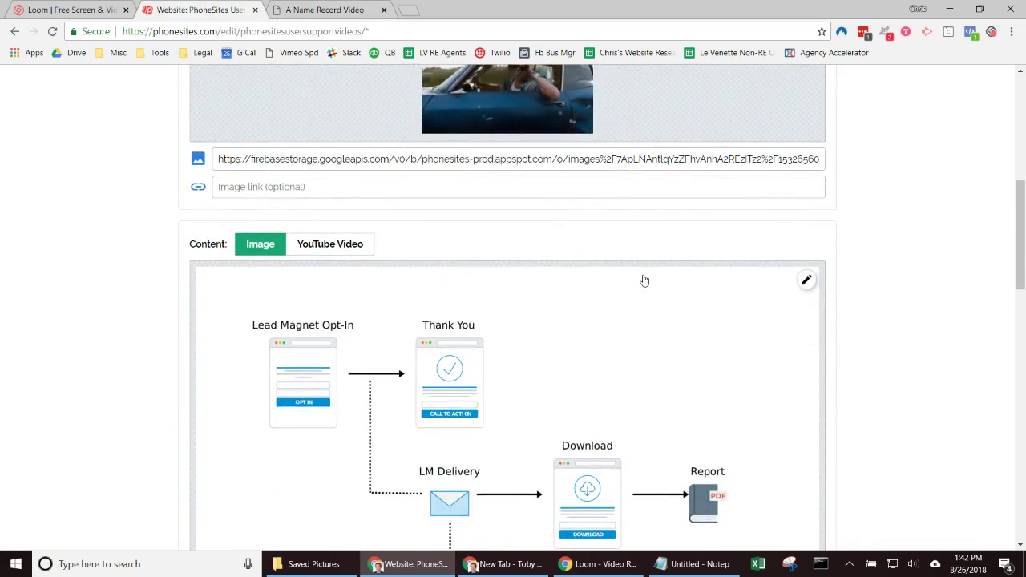
scroll(737, 250, "up", 2)
scroll(736, 253, "down", 3)
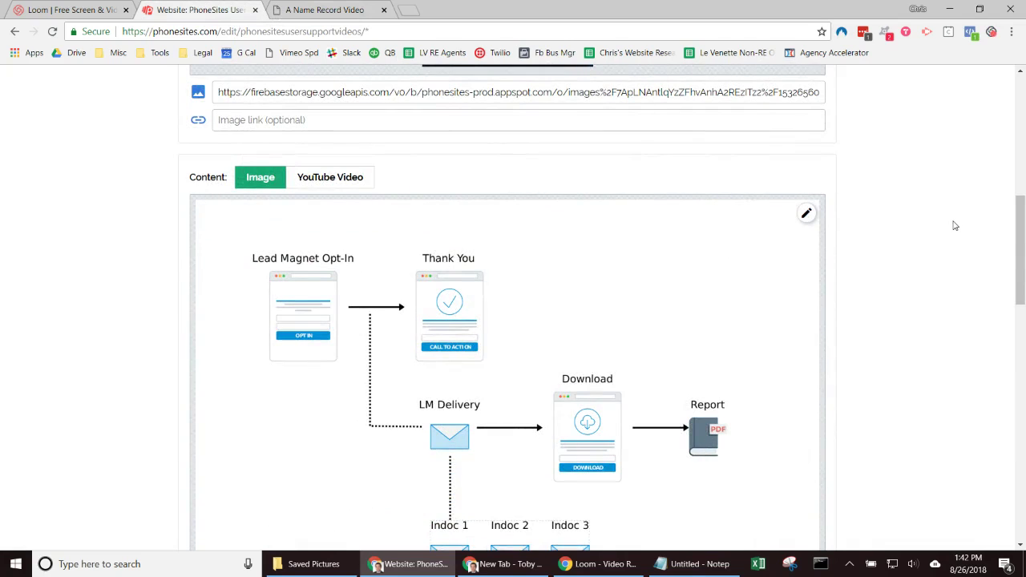
scroll(954, 225, "down", 1)
scroll(953, 225, "down", 3)
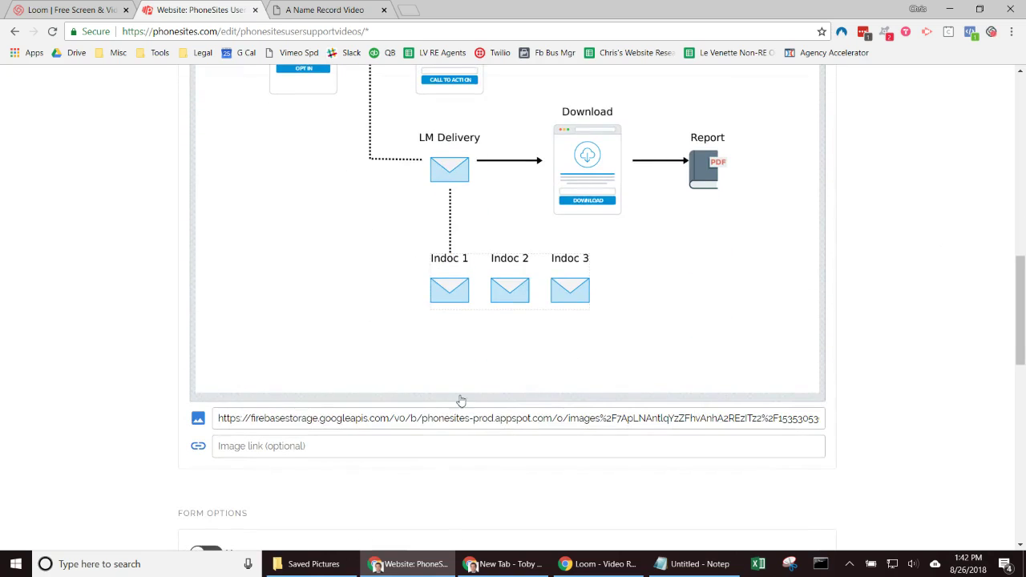
left_click(278, 417)
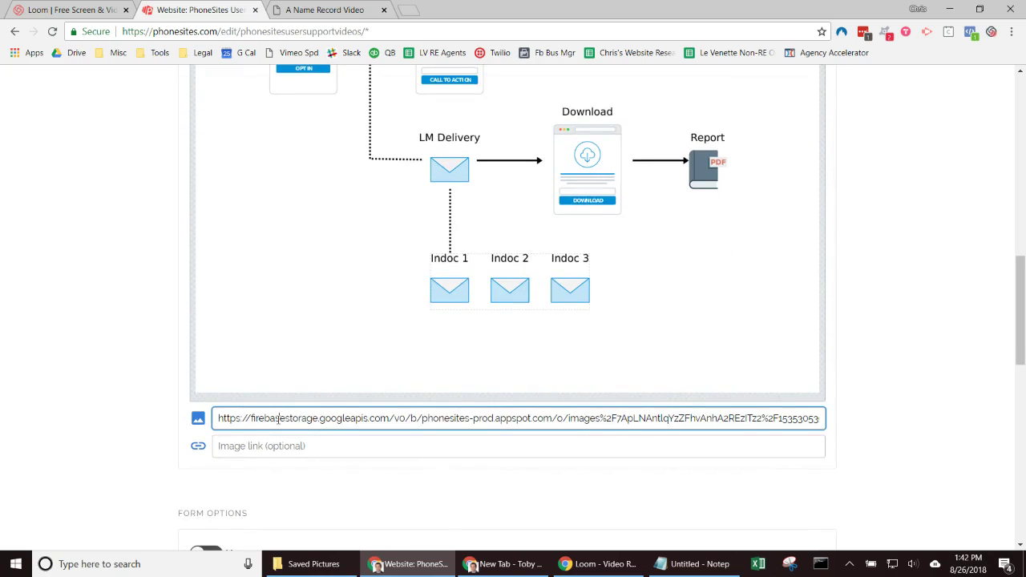
key("ctrl+a")
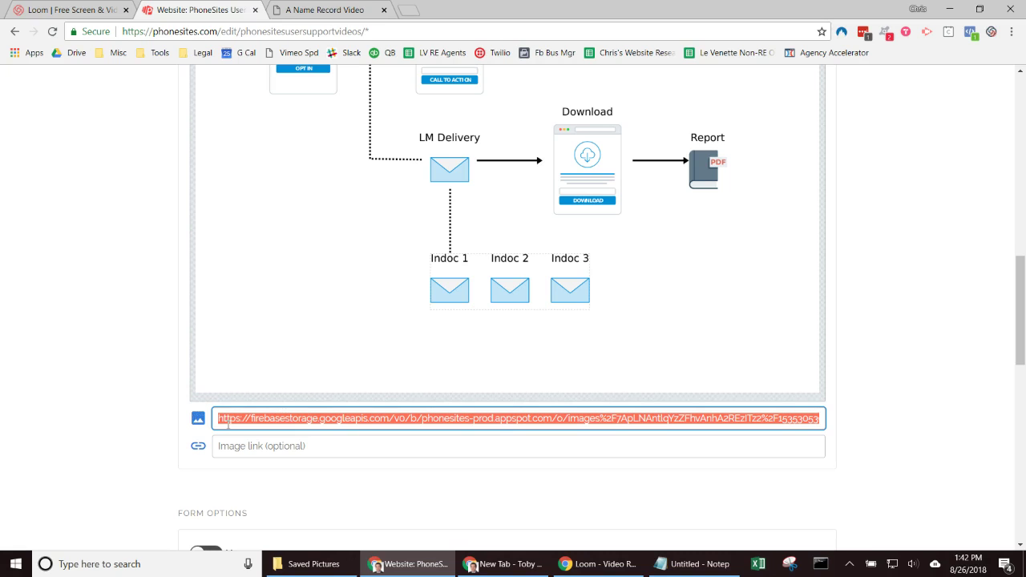
key("BackSpace")
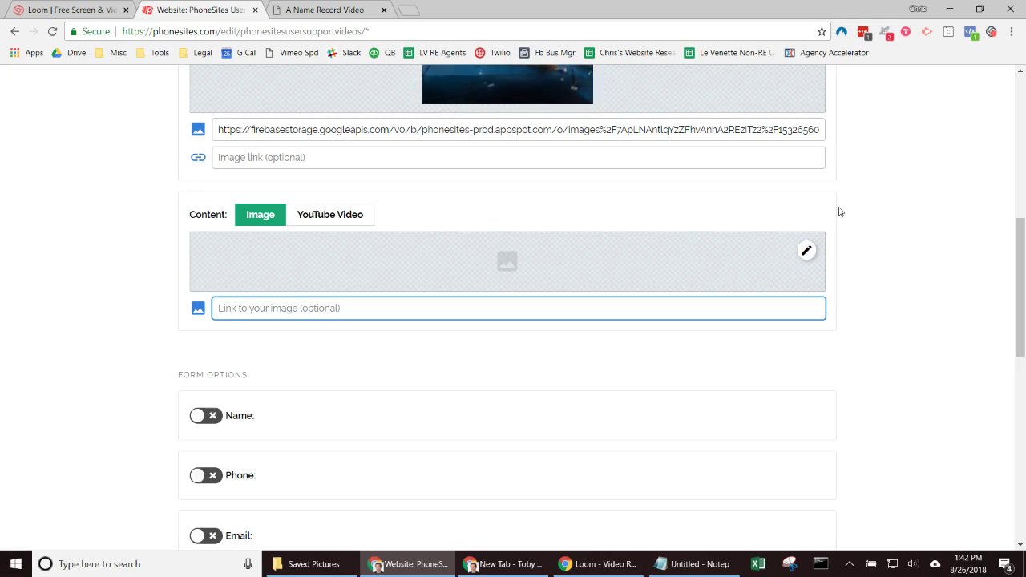
- Save the page and reload the published page to confirm the funnel diagram is gone
scroll(863, 199, "up", 7)
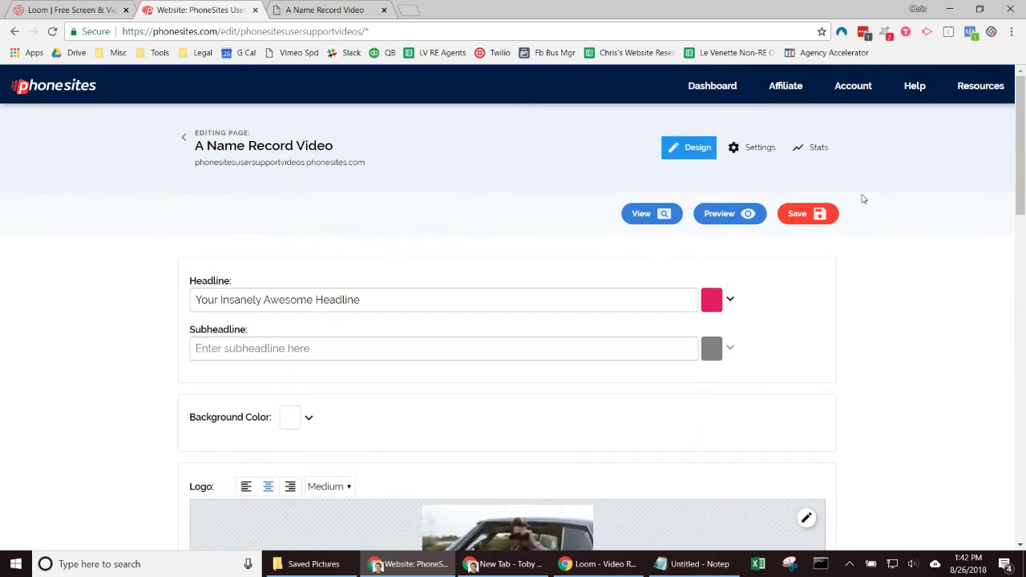
left_click(813, 215)
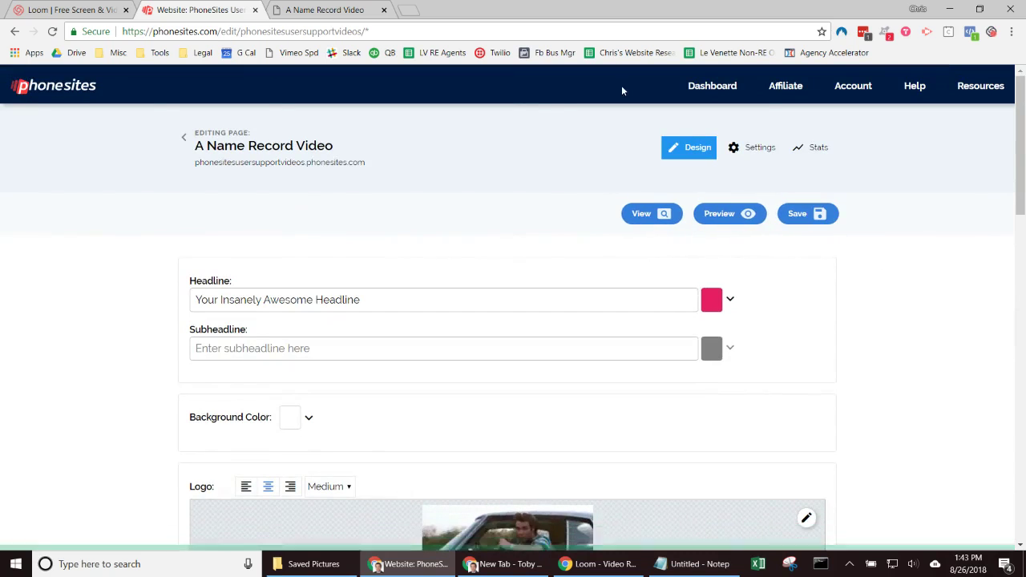
left_click(319, 8)
left_click(53, 32)
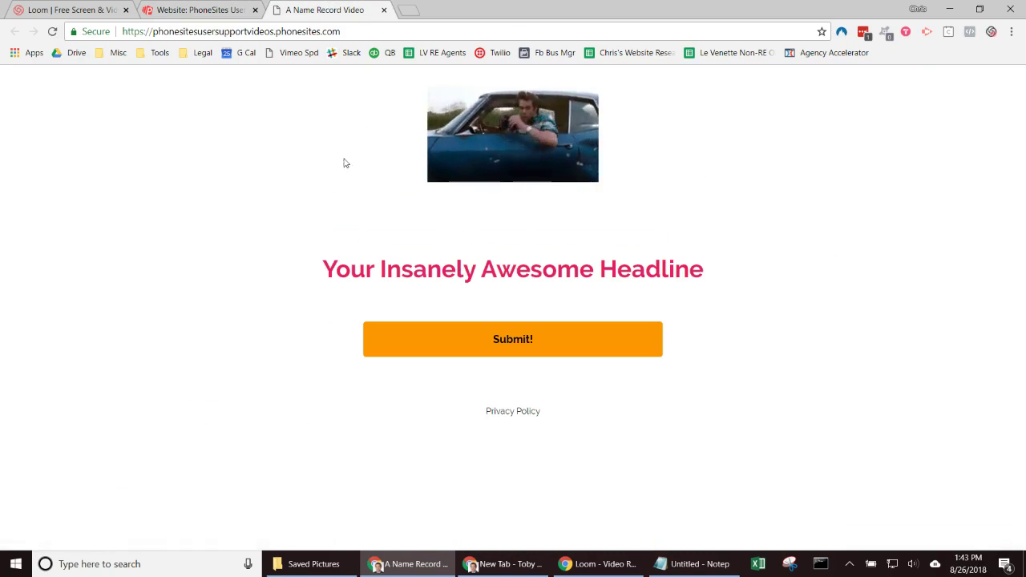
- Check the image library to confirm the funnel image file is still available
left_click(200, 10)
scroll(919, 365, "down", 5)
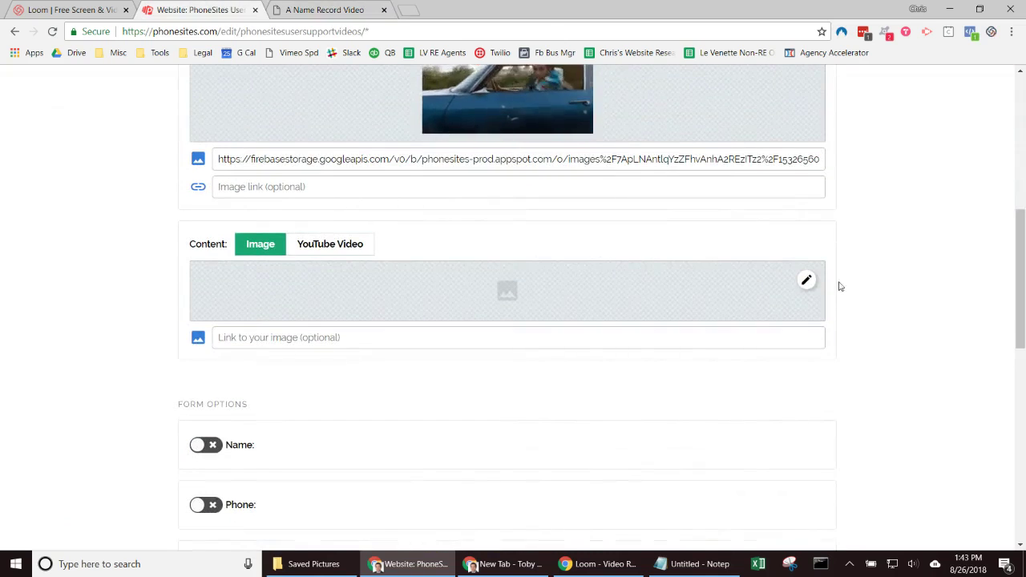
left_click(805, 280)
scroll(854, 286, "down", 10)
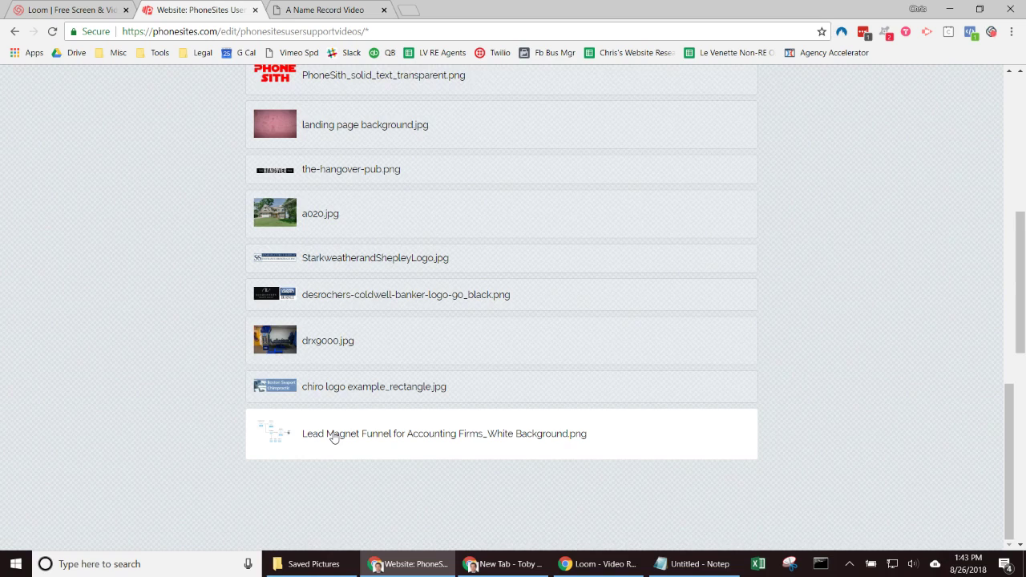
left_click(334, 436)
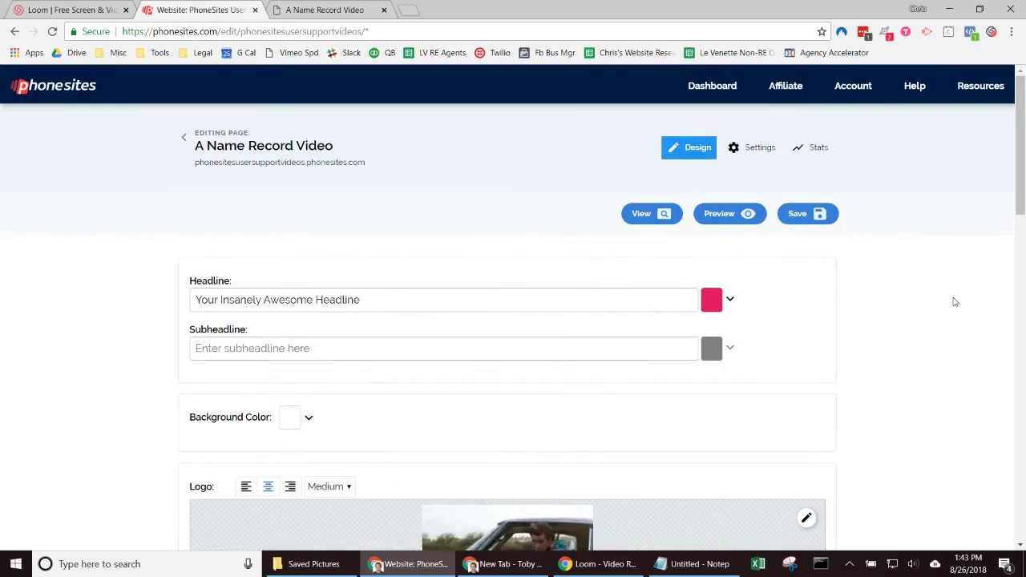